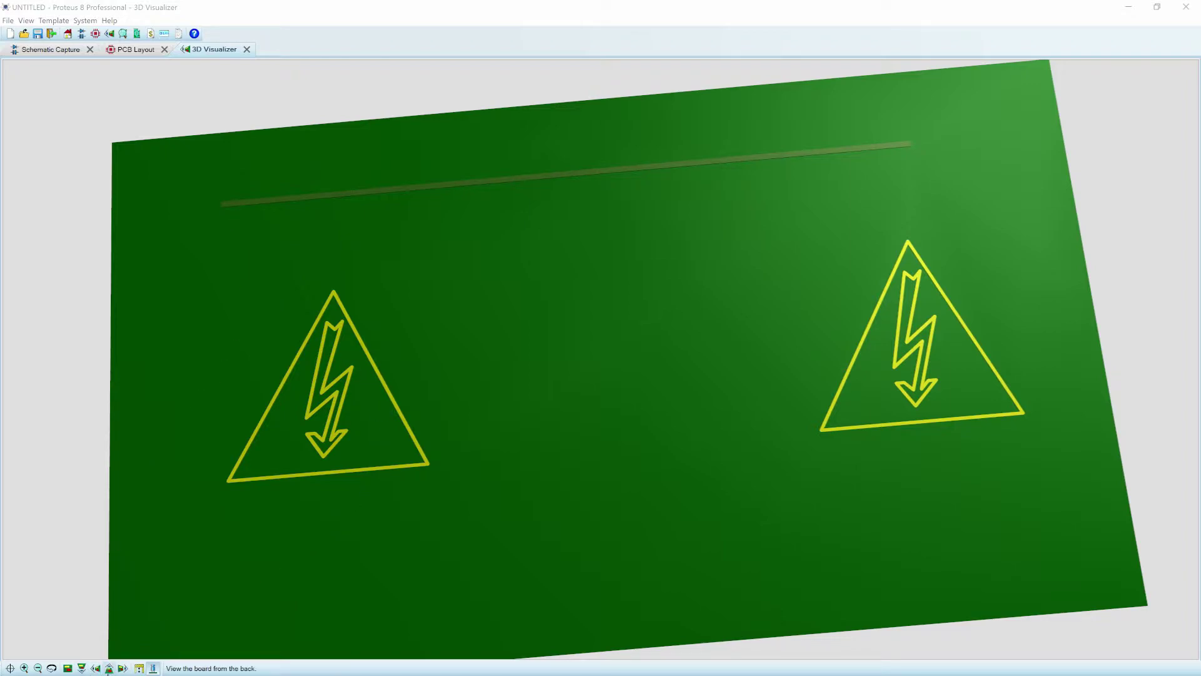
Step: Change the trace style of the horizontal top copper route in the PCB layout to T100
{"action": "left_click", "coordinate": [115, 51]}
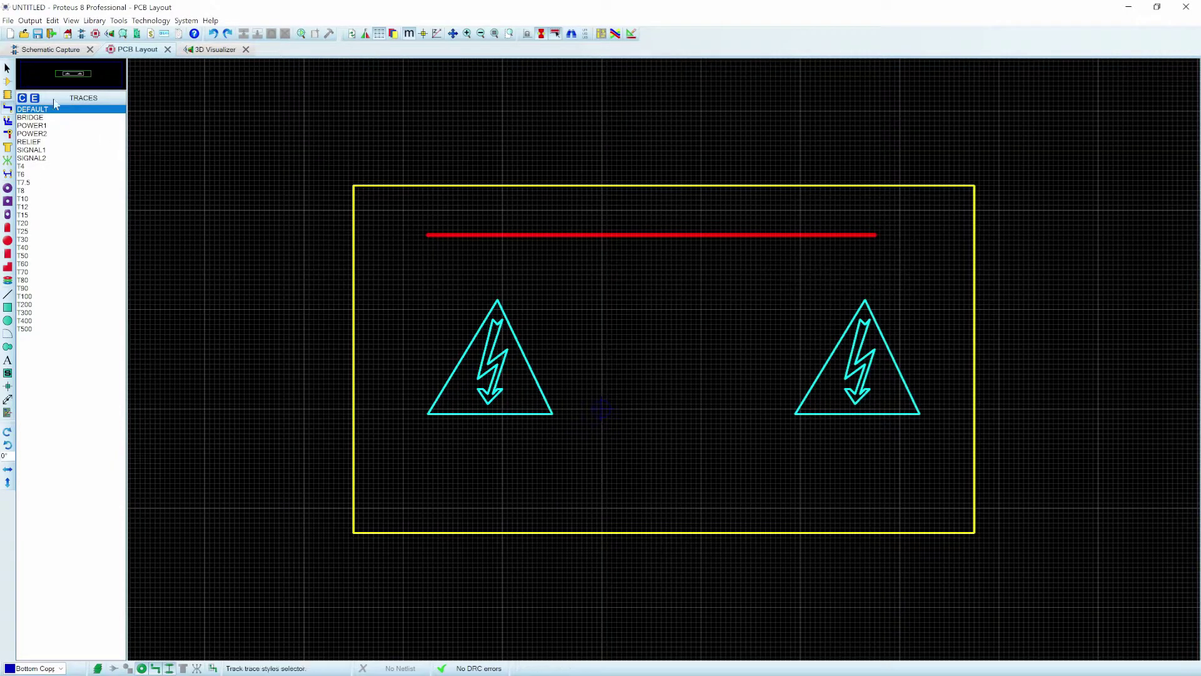
{"action": "left_click", "coordinate": [7, 68]}
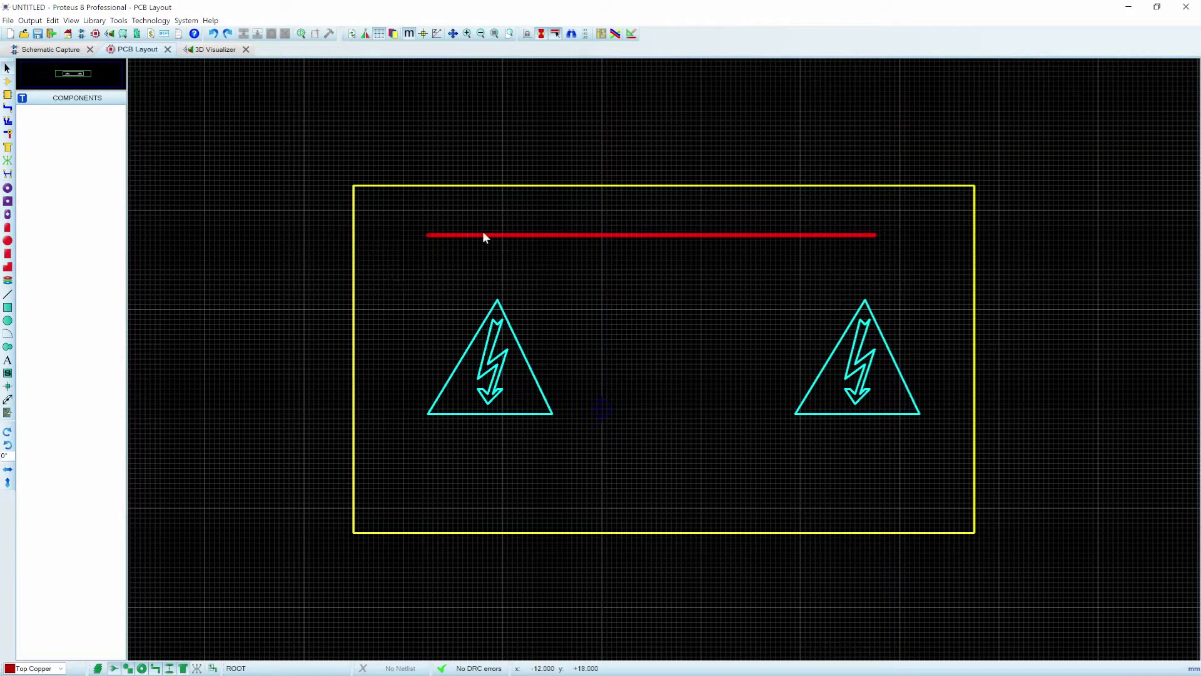
{"action": "scroll", "coordinate": [700, 238], "scroll_direction": "up", "scroll_amount": 3}
{"action": "scroll", "coordinate": [665, 367], "scroll_direction": "down", "scroll_amount": 2}
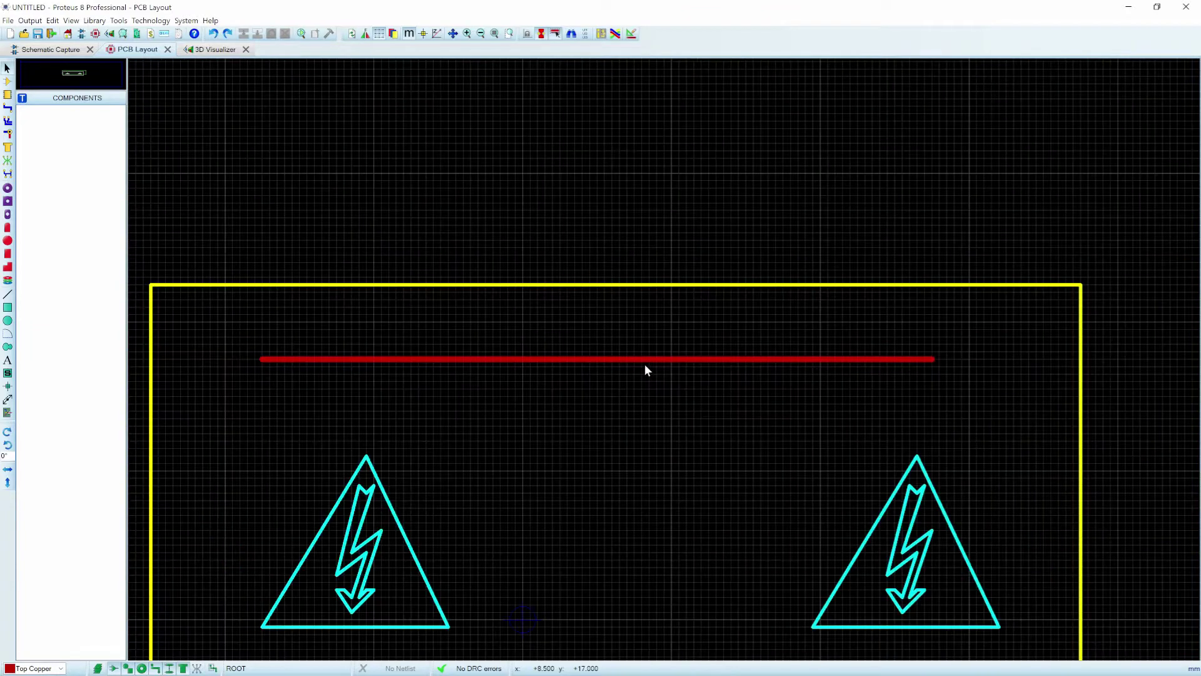
{"action": "right_click", "coordinate": [636, 359]}
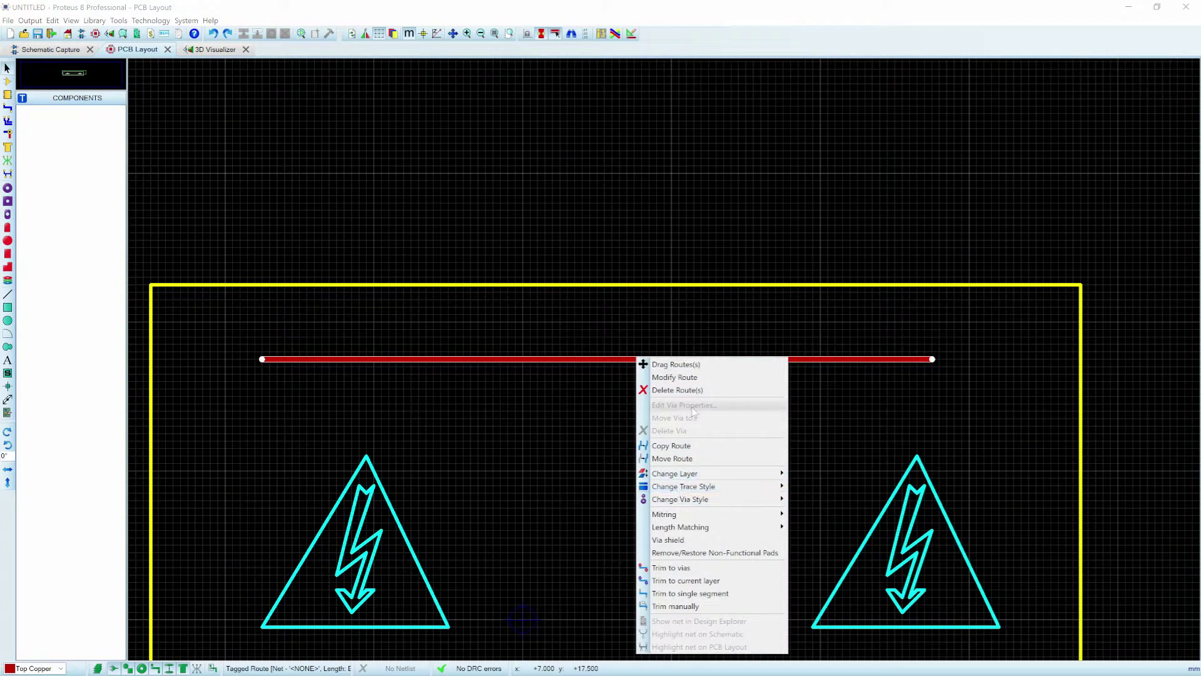
{"action": "mouse_move", "coordinate": [703, 492]}
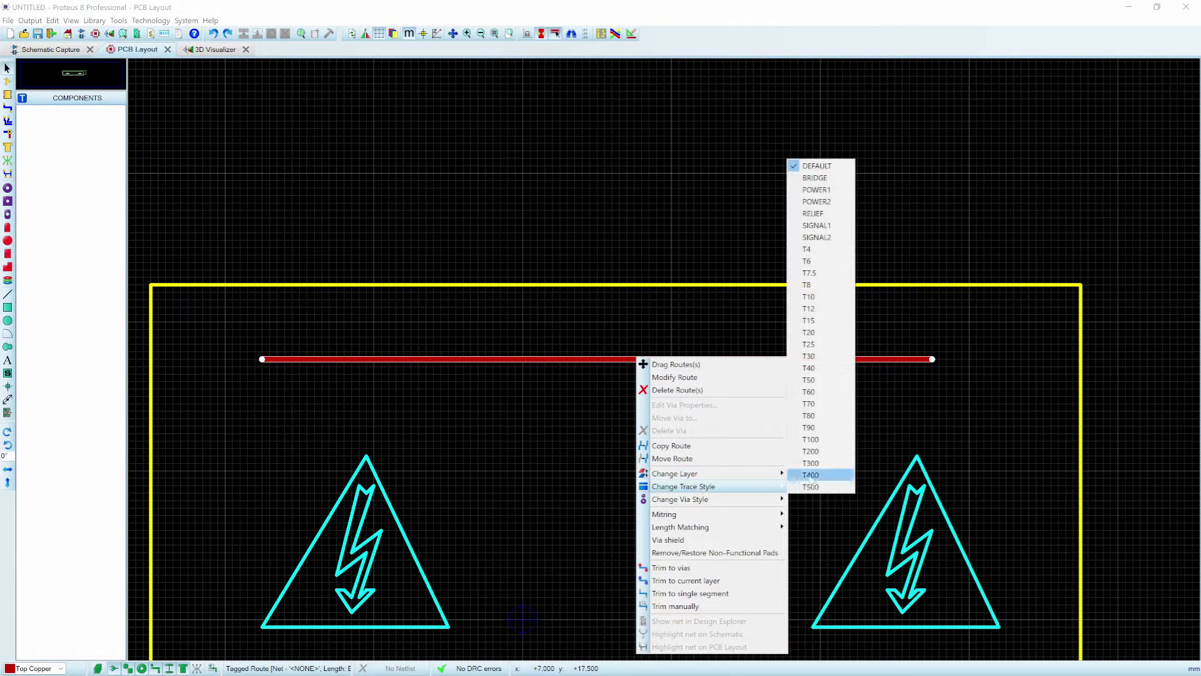
{"action": "left_click", "coordinate": [818, 440]}
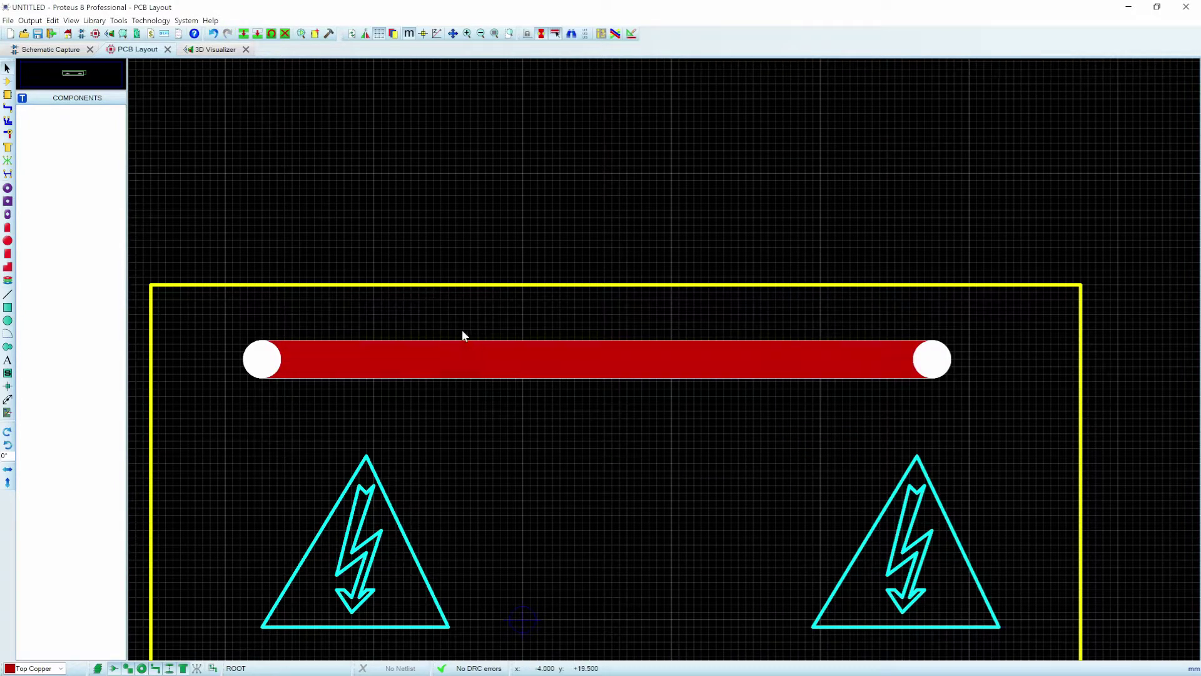
Step: Inspect the widened trace on the board in the 3D view from several angles
{"action": "left_click", "coordinate": [213, 49]}
{"action": "left_click_drag", "start_coordinate": [348, 318], "coordinate": [600, 359]}
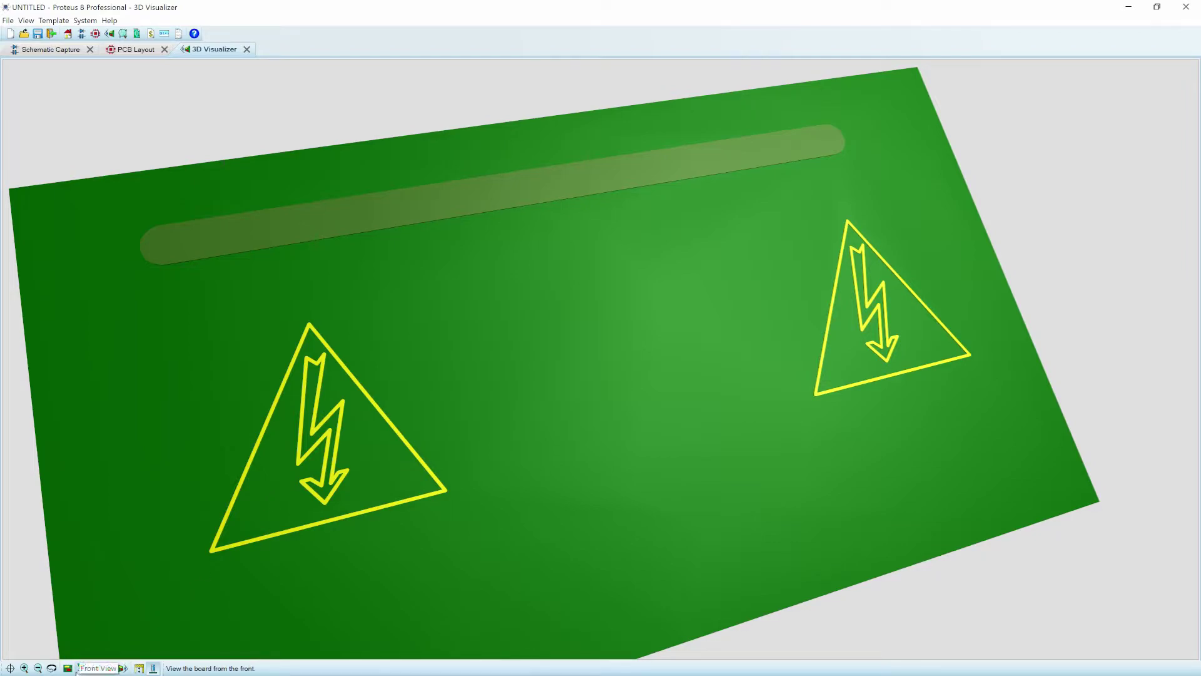
{"action": "left_click_drag", "start_coordinate": [473, 335], "coordinate": [600, 358]}
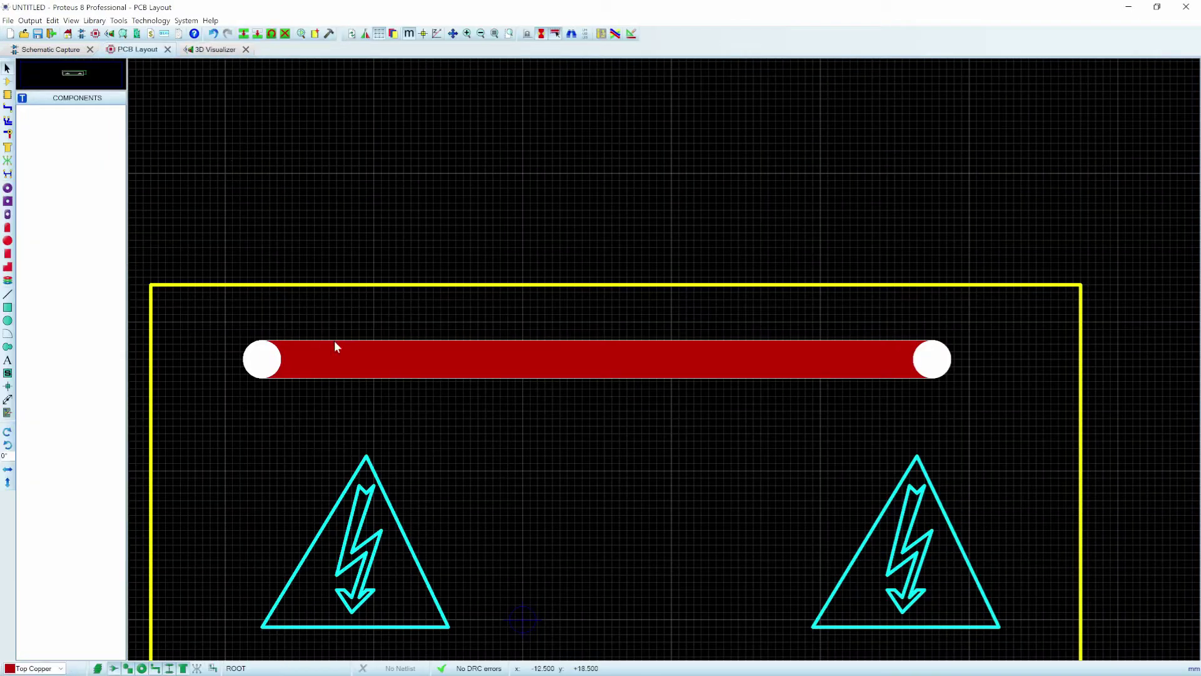
Step: Draw a 2D line about 45 mm long on the Top Resist layer along the centre of the copper trace
{"action": "left_click", "coordinate": [238, 294]}
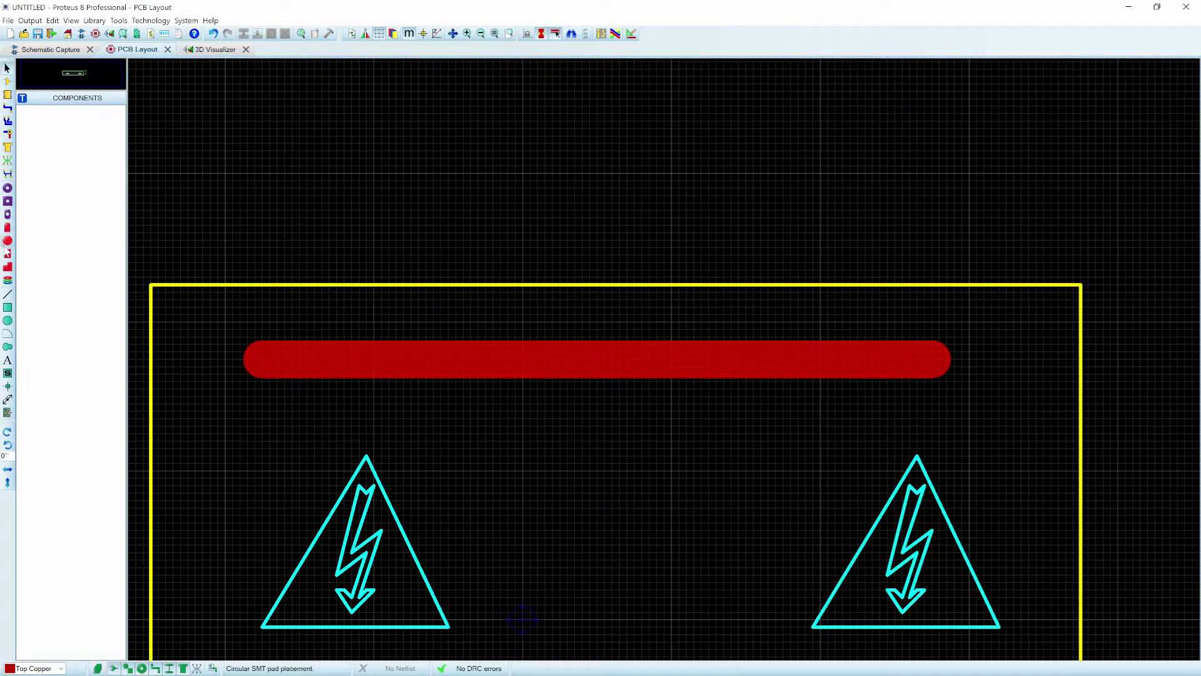
{"action": "left_click", "coordinate": [8, 295]}
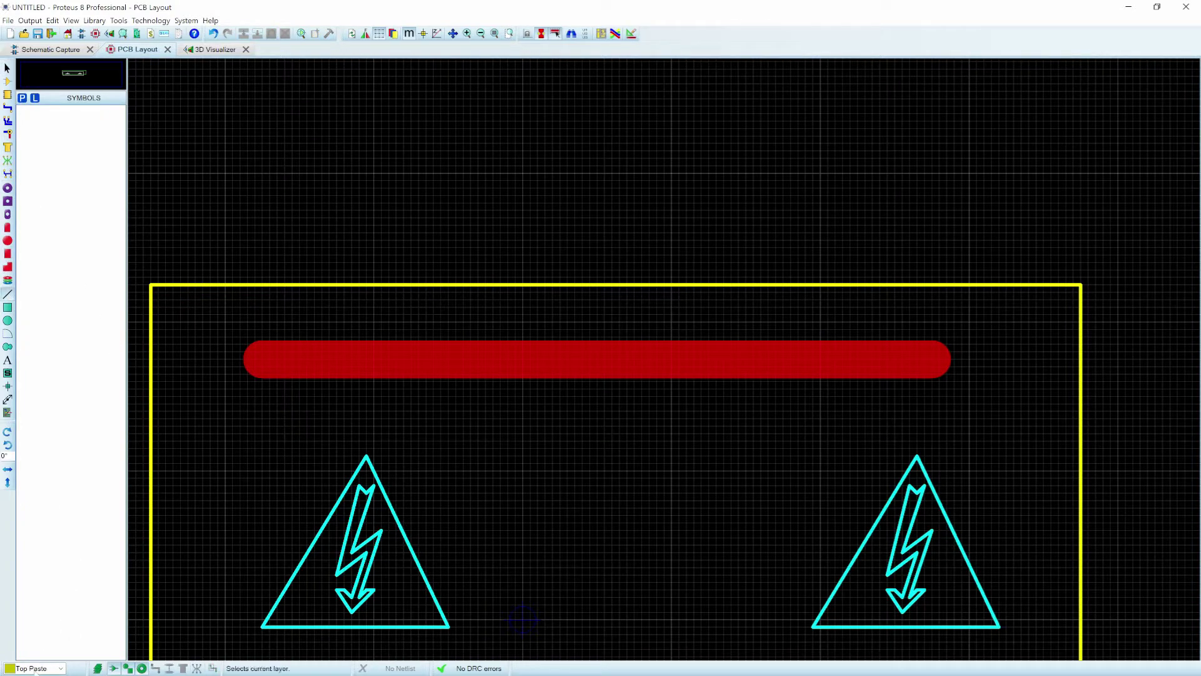
{"action": "left_click", "coordinate": [35, 667]}
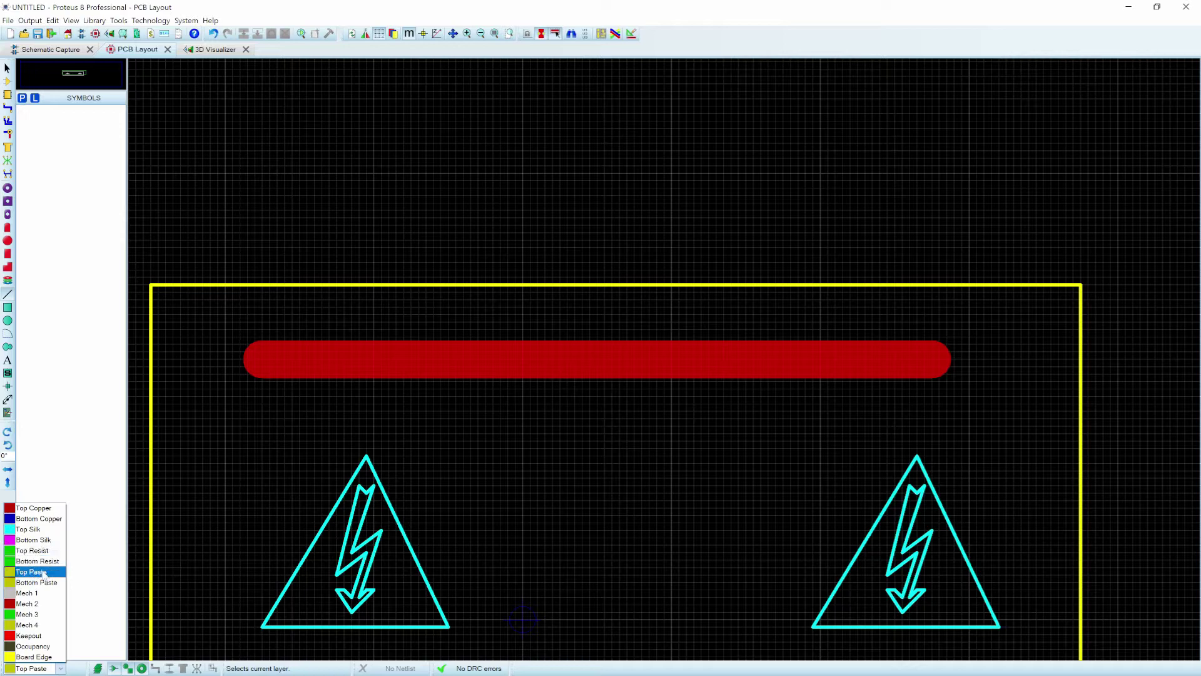
{"action": "left_click", "coordinate": [38, 551]}
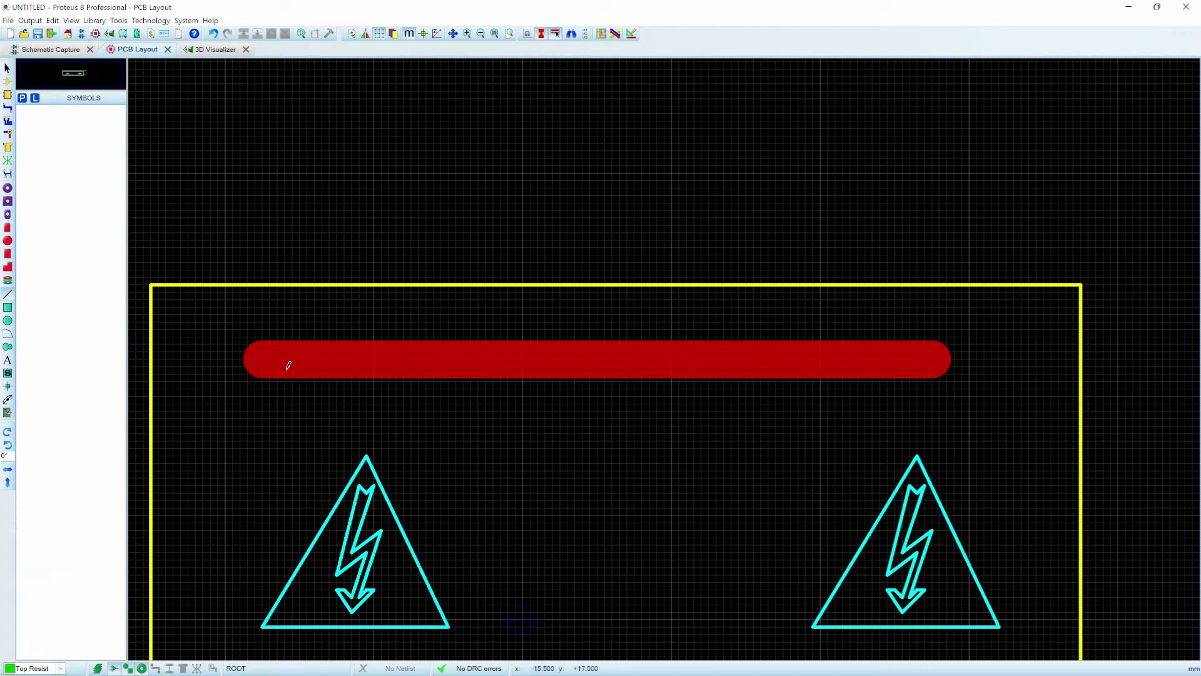
{"action": "left_click", "coordinate": [269, 353]}
{"action": "left_click", "coordinate": [933, 358]}
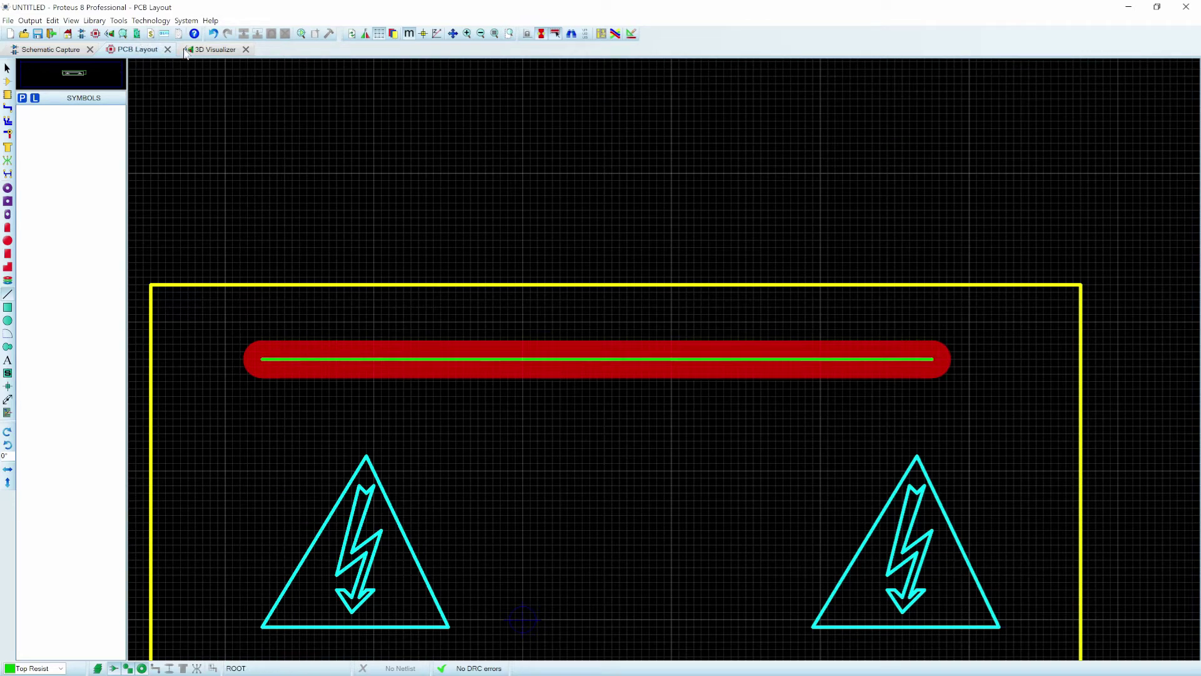
Step: Examine the solder mask opening along the trace in the 3D view
{"action": "left_click", "coordinate": [213, 50]}
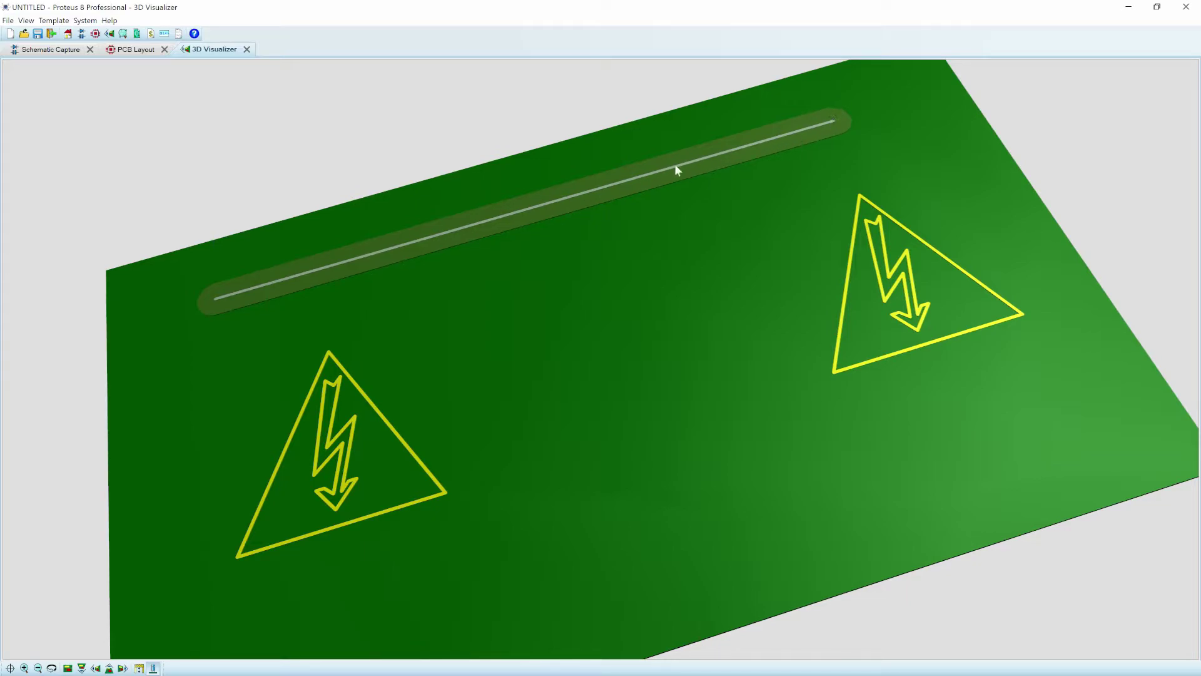
{"action": "scroll", "coordinate": [234, 284], "scroll_direction": "up", "scroll_amount": 3}
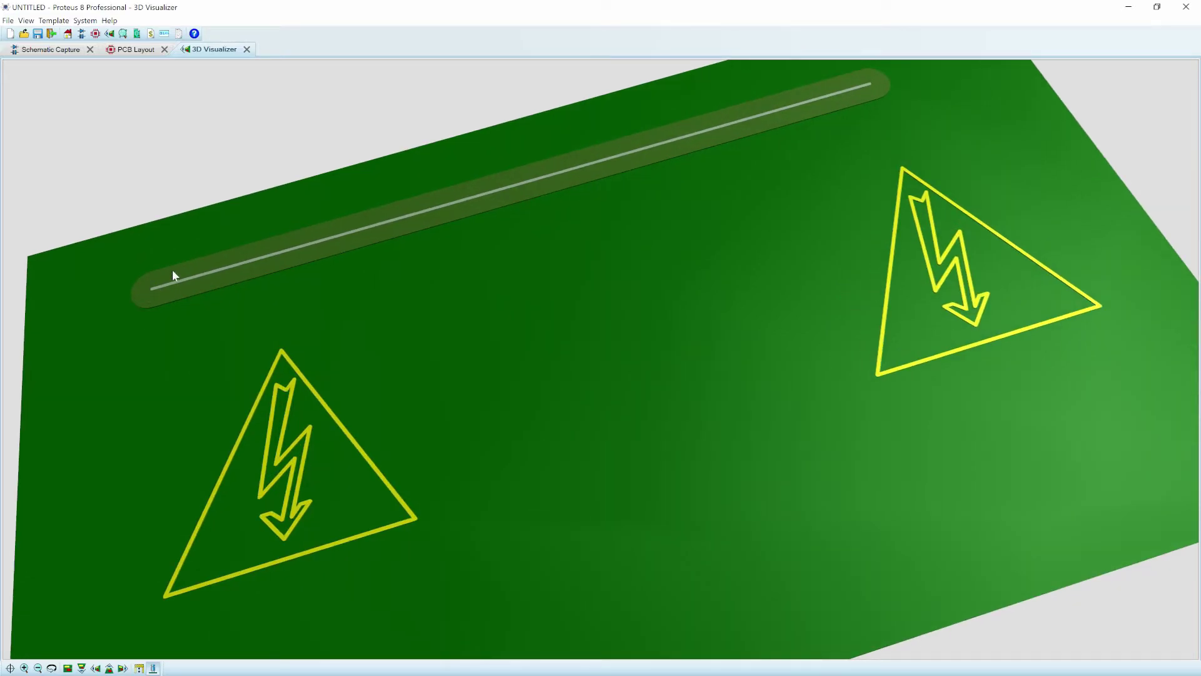
{"action": "scroll", "coordinate": [180, 223], "scroll_direction": "down", "scroll_amount": 2}
Step: Give the Top Resist line in the PCB layout its own width of 100th instead of the global style, for this graphic only
{"action": "left_click", "coordinate": [123, 46]}
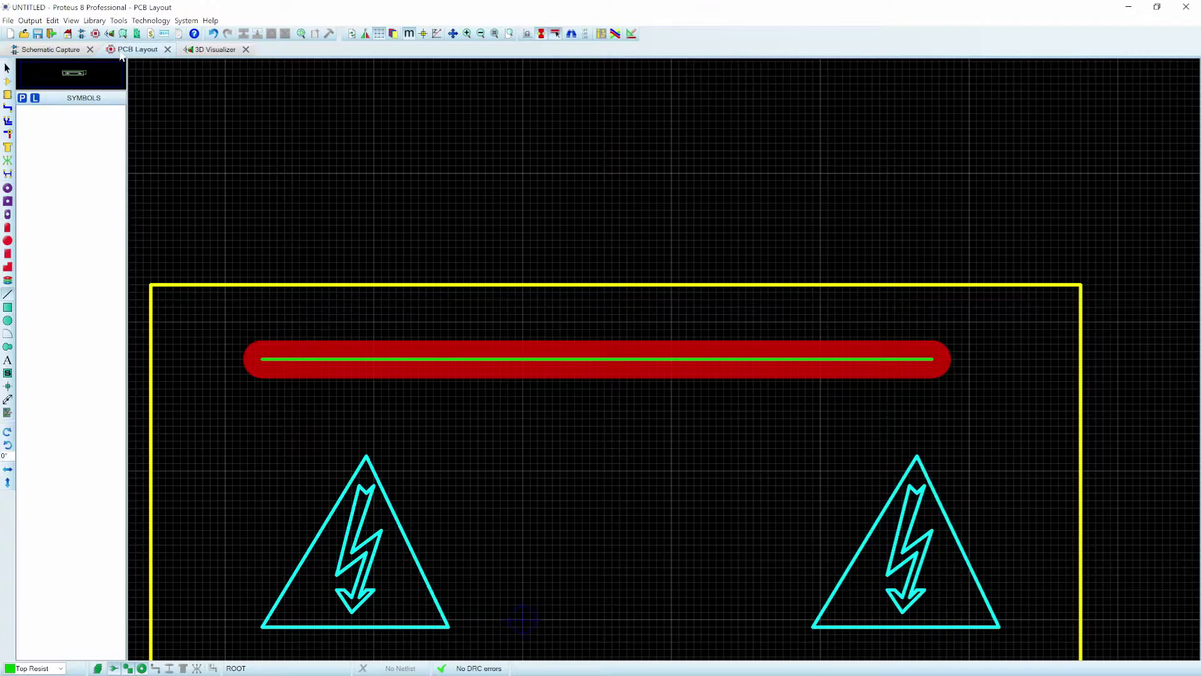
{"action": "left_click", "coordinate": [8, 67]}
{"action": "right_click", "coordinate": [303, 366]}
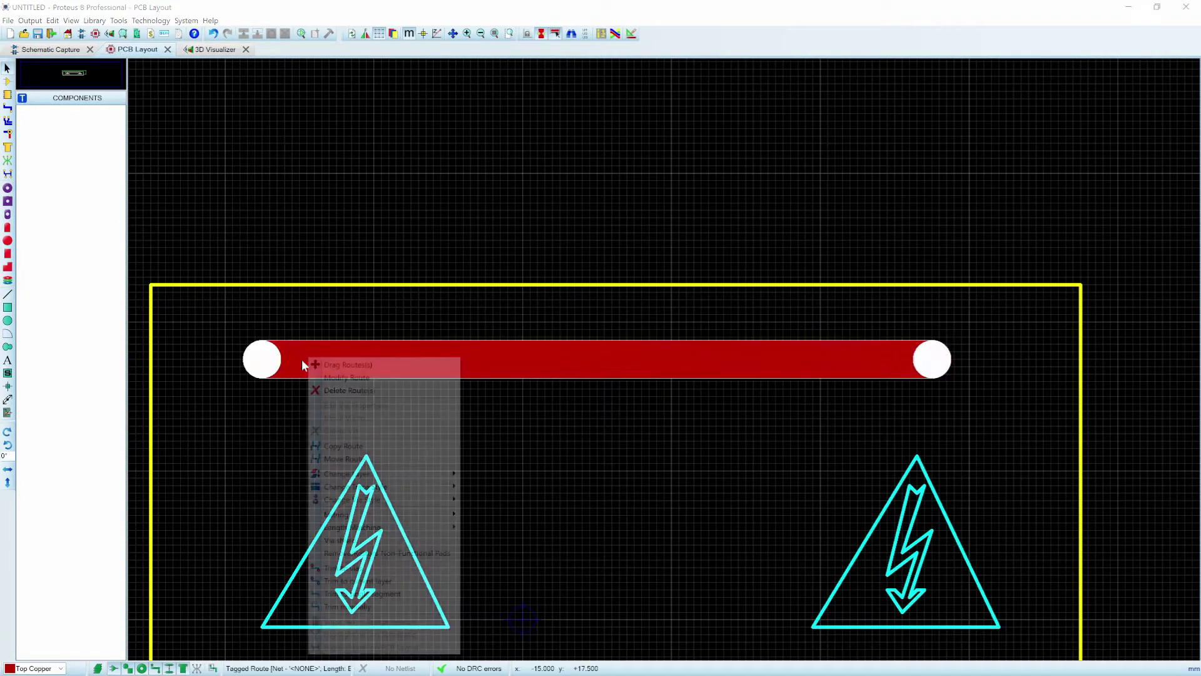
{"action": "left_click", "coordinate": [411, 297]}
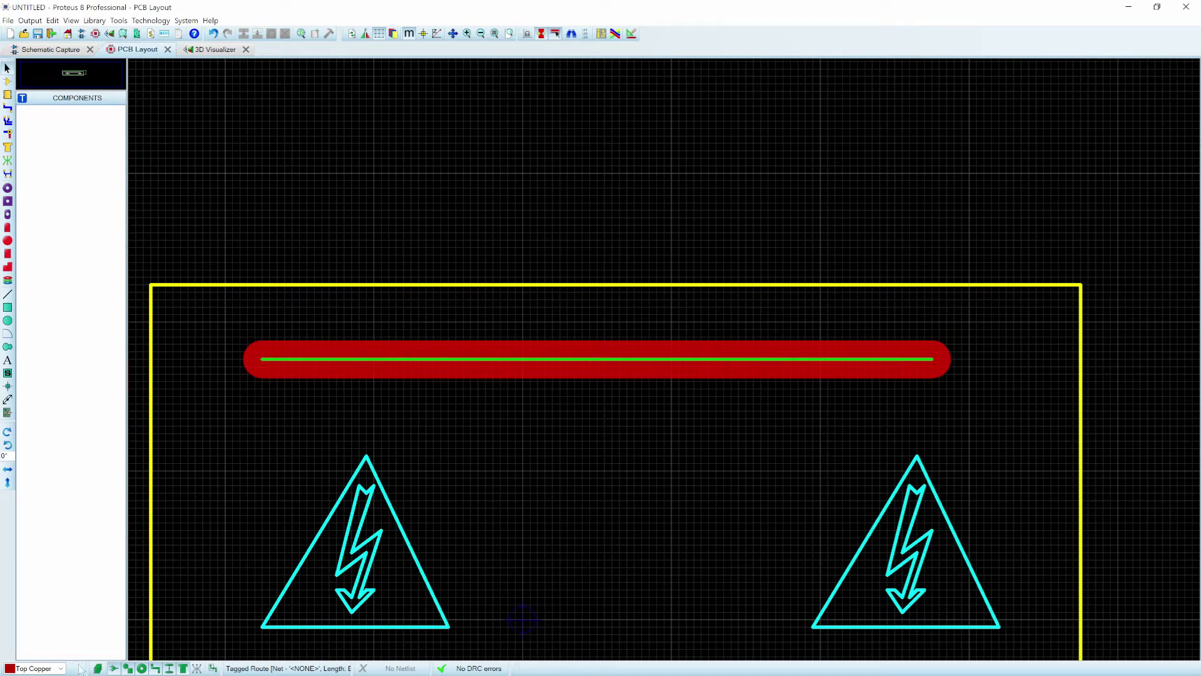
{"action": "left_click", "coordinate": [52, 668]}
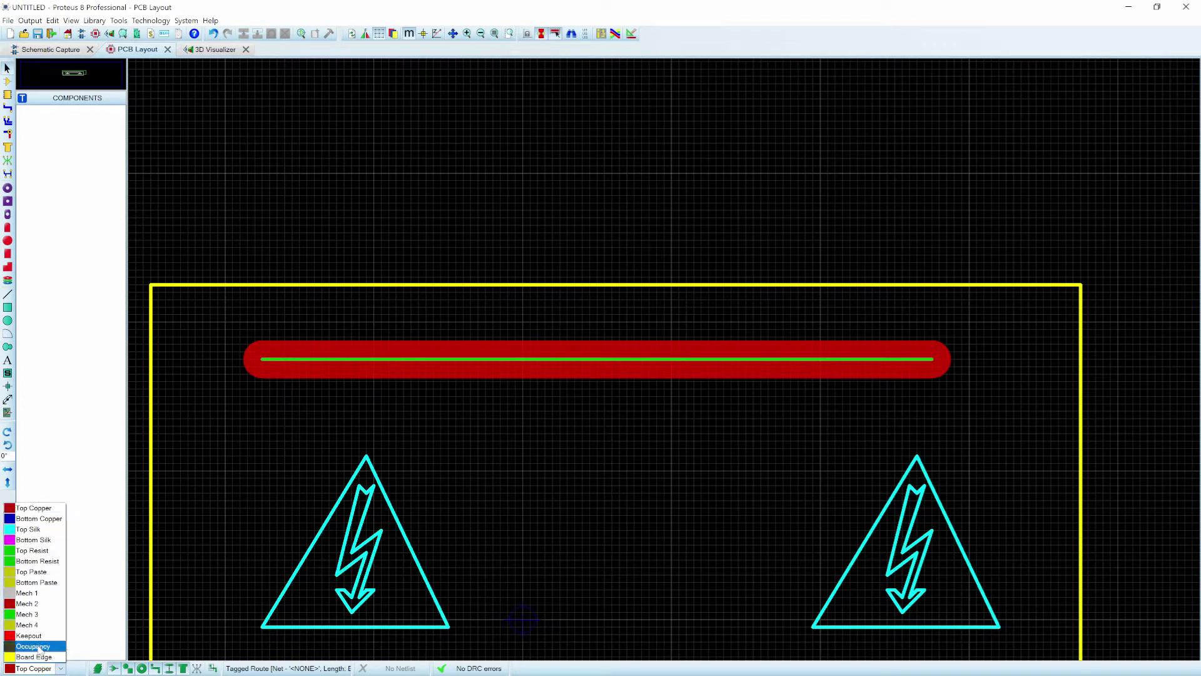
{"action": "left_click", "coordinate": [37, 550]}
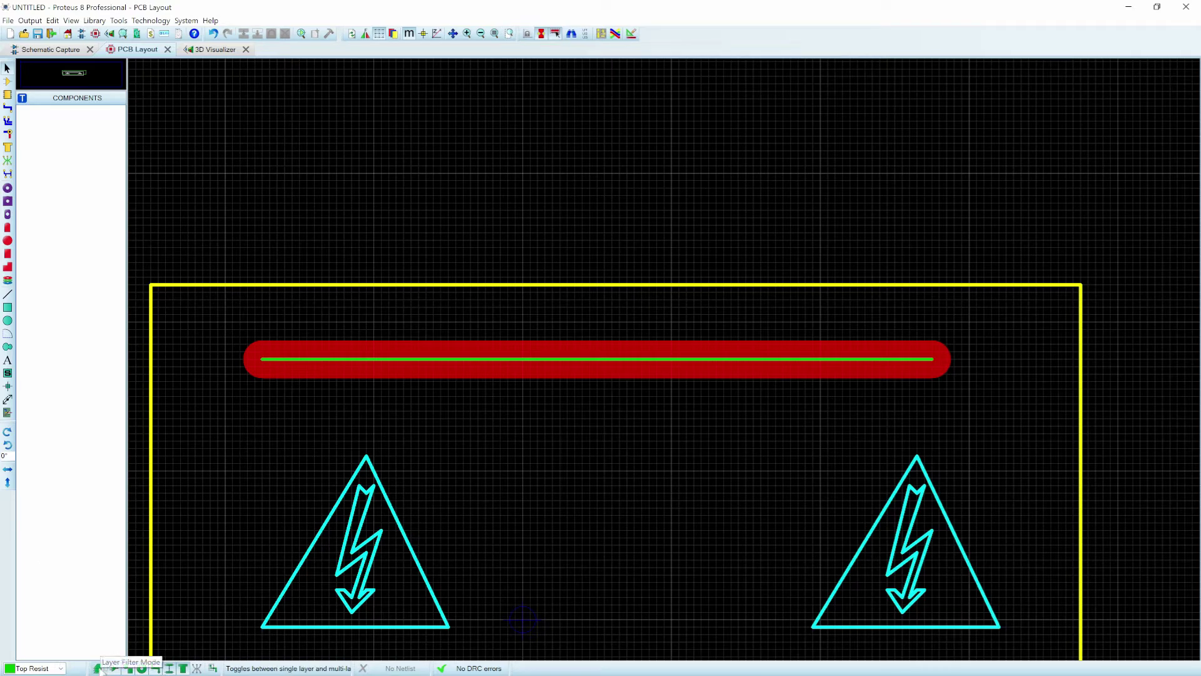
{"action": "right_click", "coordinate": [303, 366]}
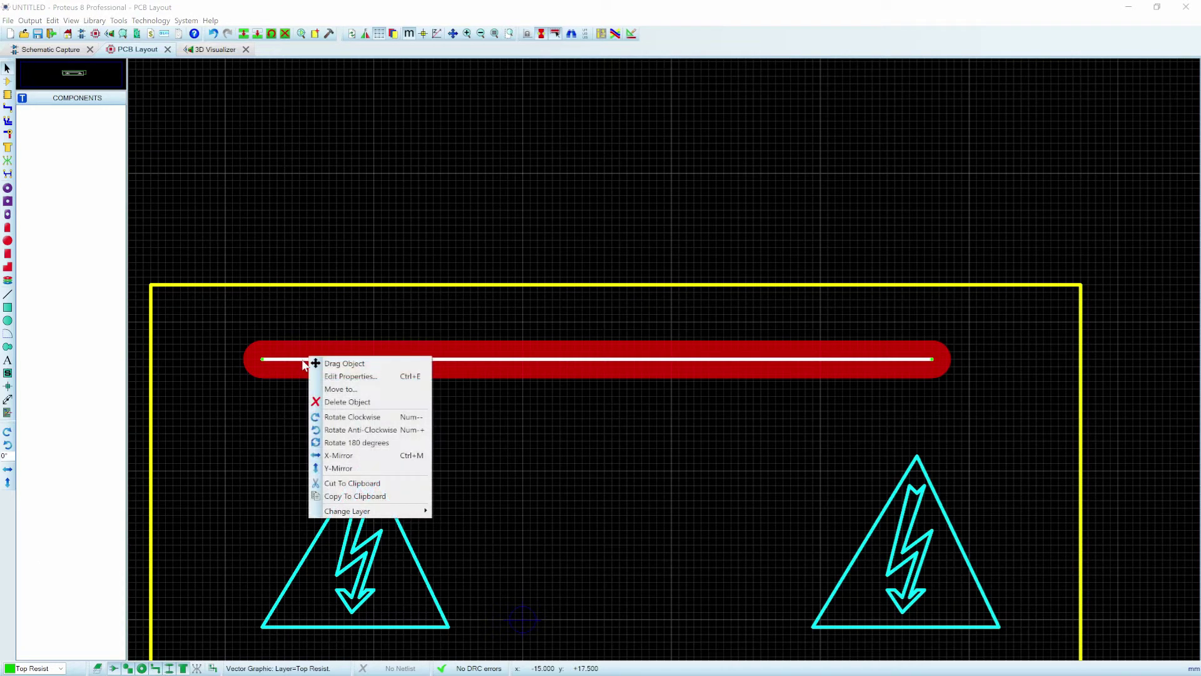
{"action": "left_click", "coordinate": [338, 376]}
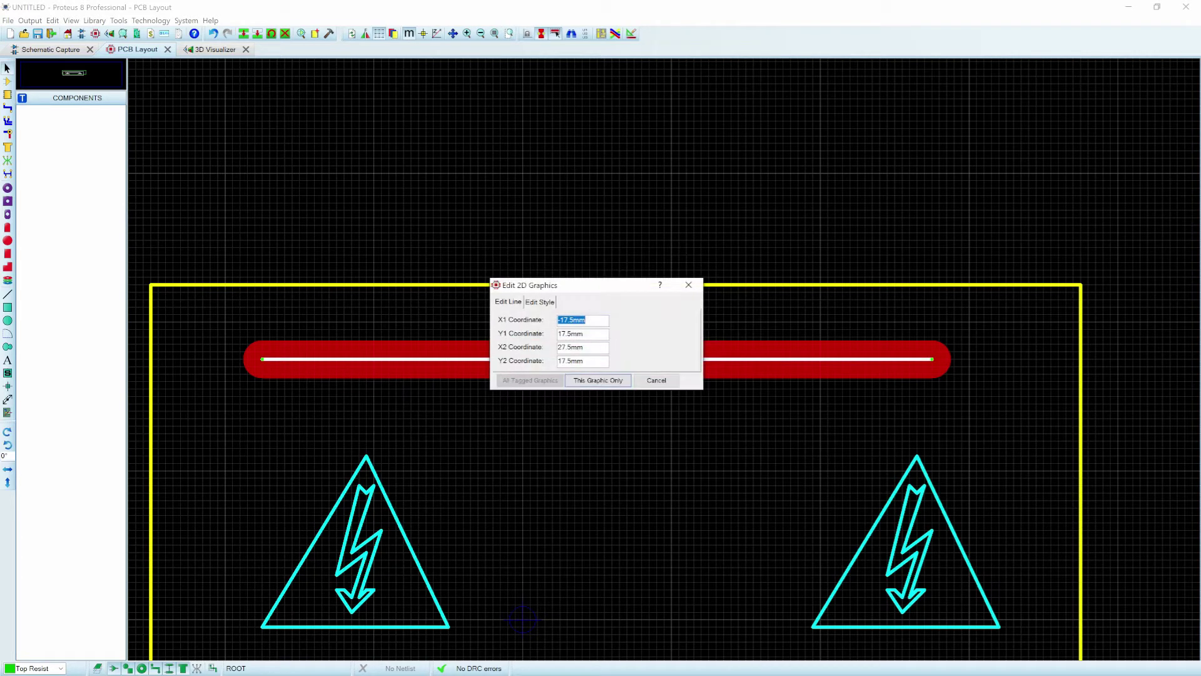
{"action": "left_click", "coordinate": [541, 303]}
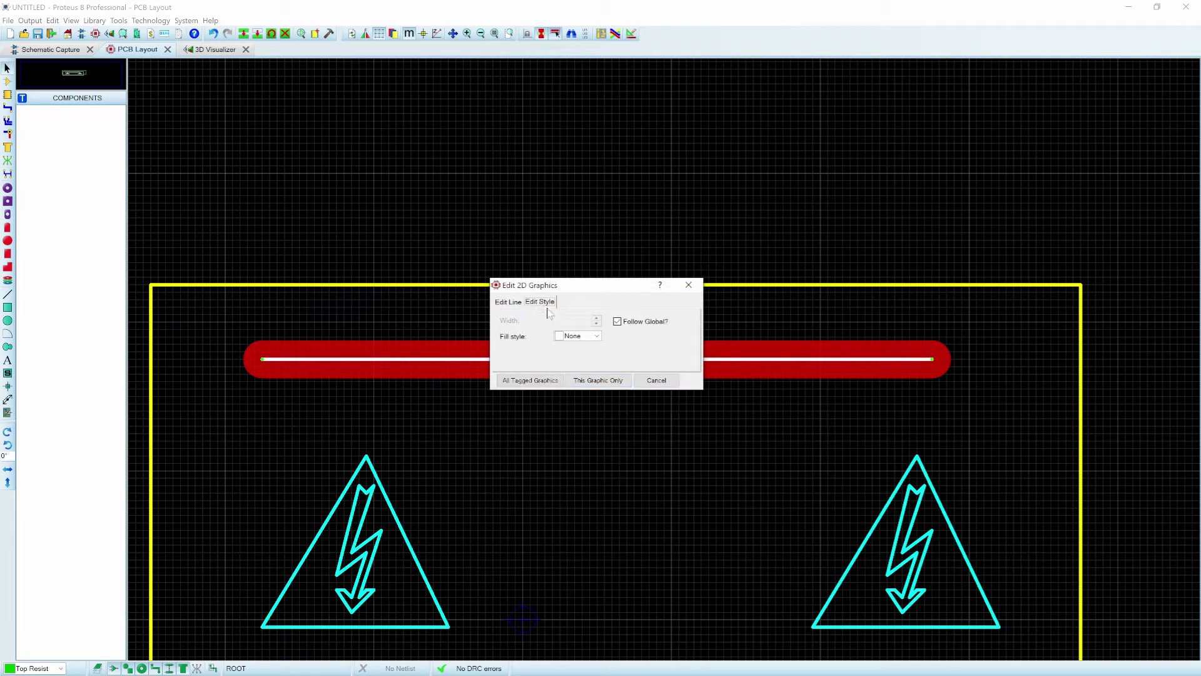
{"action": "left_click", "coordinate": [617, 321]}
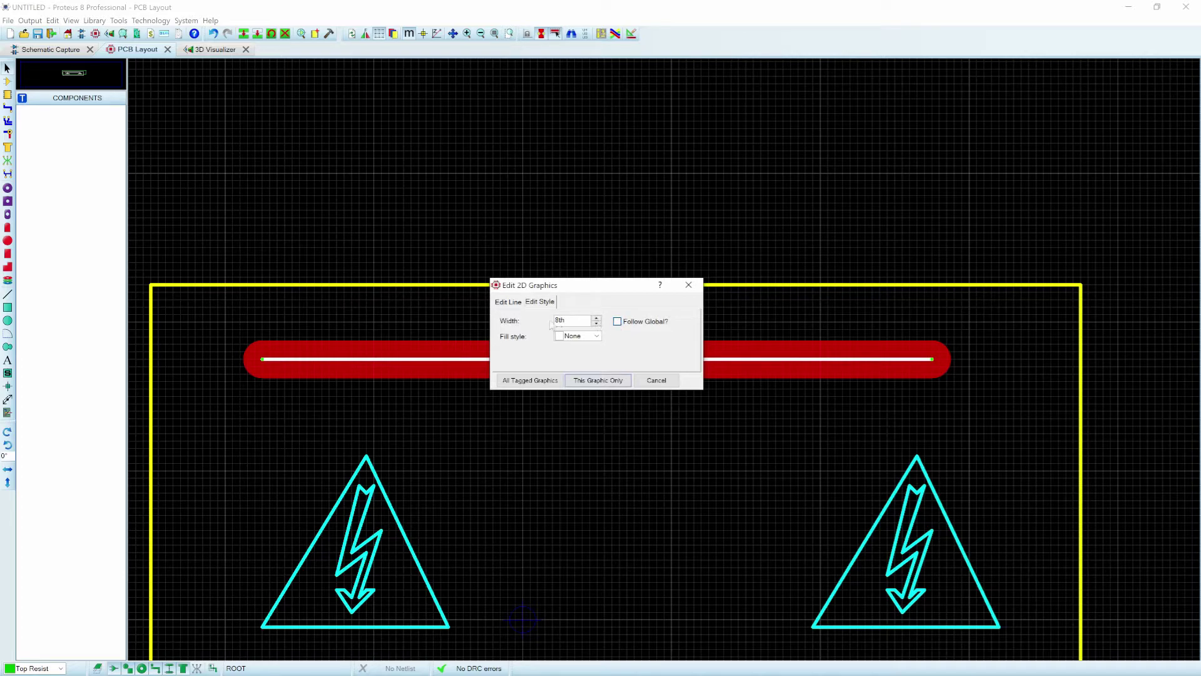
{"action": "type", "text": "100"}
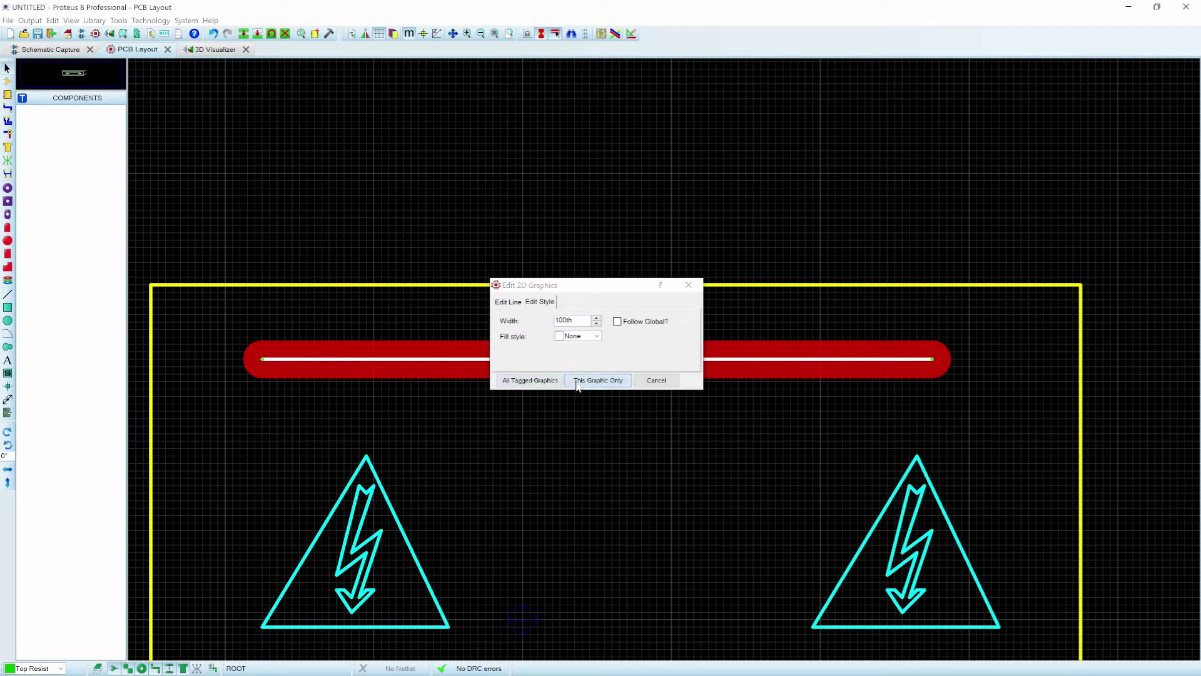
{"action": "left_click", "coordinate": [576, 385]}
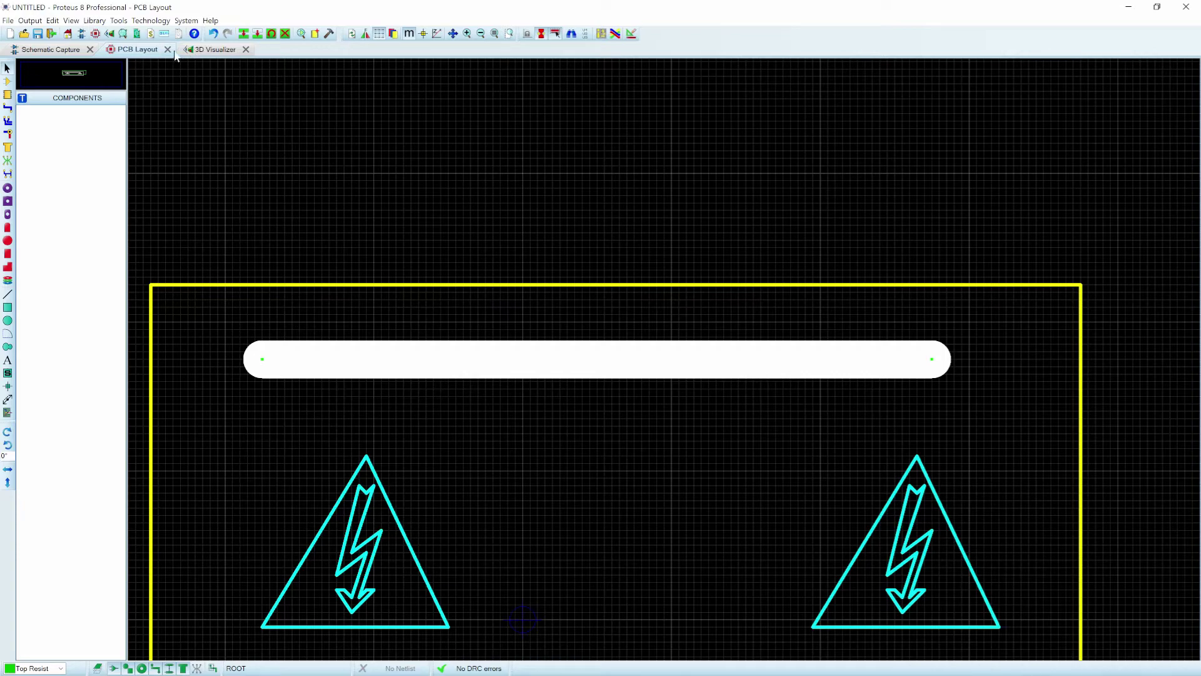
Step: Check the full-width solder mask opening over the trace in the 3D view
{"action": "left_click", "coordinate": [206, 50]}
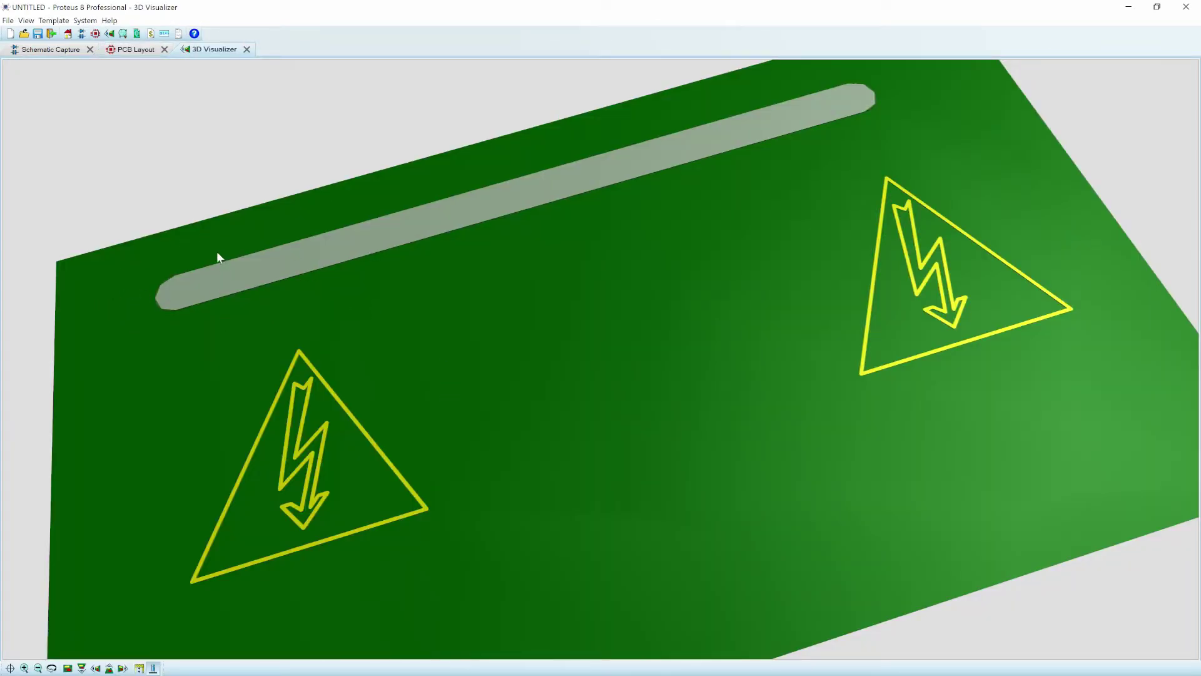
{"action": "left_click", "coordinate": [220, 251]}
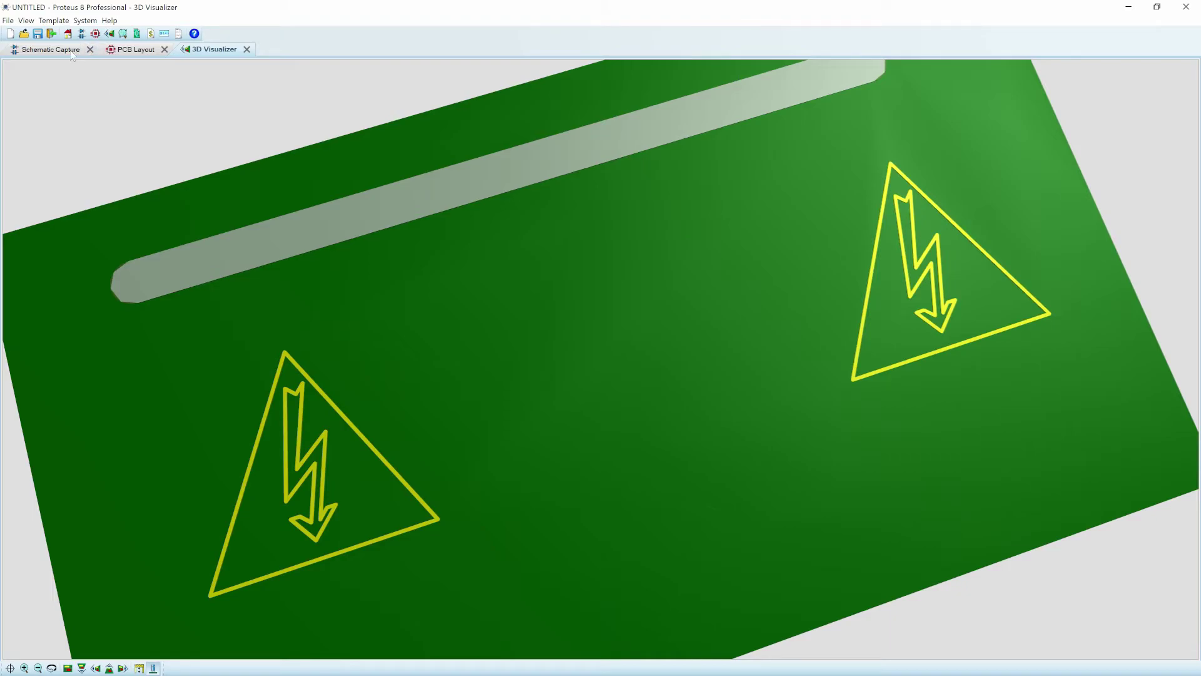
{"action": "left_click", "coordinate": [49, 50]}
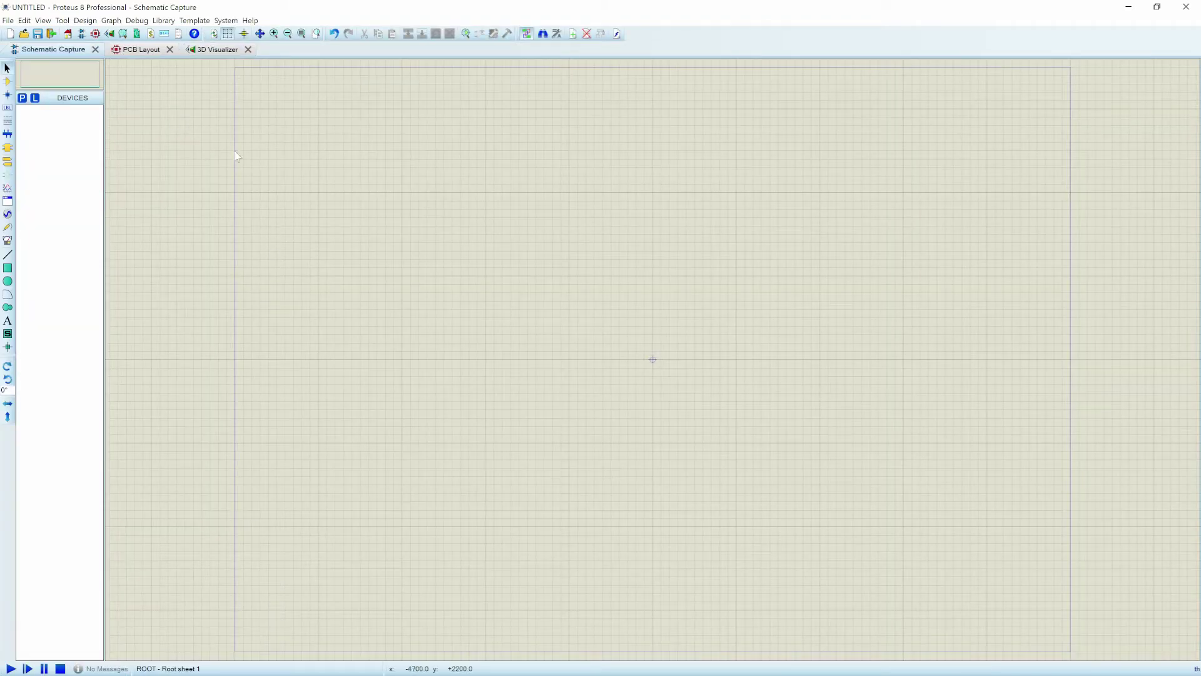
Step: Draw a 2D line about 45 mm long on the Top Paste layer in the PCB layout, along the centre of the trace
{"action": "left_click", "coordinate": [136, 51]}
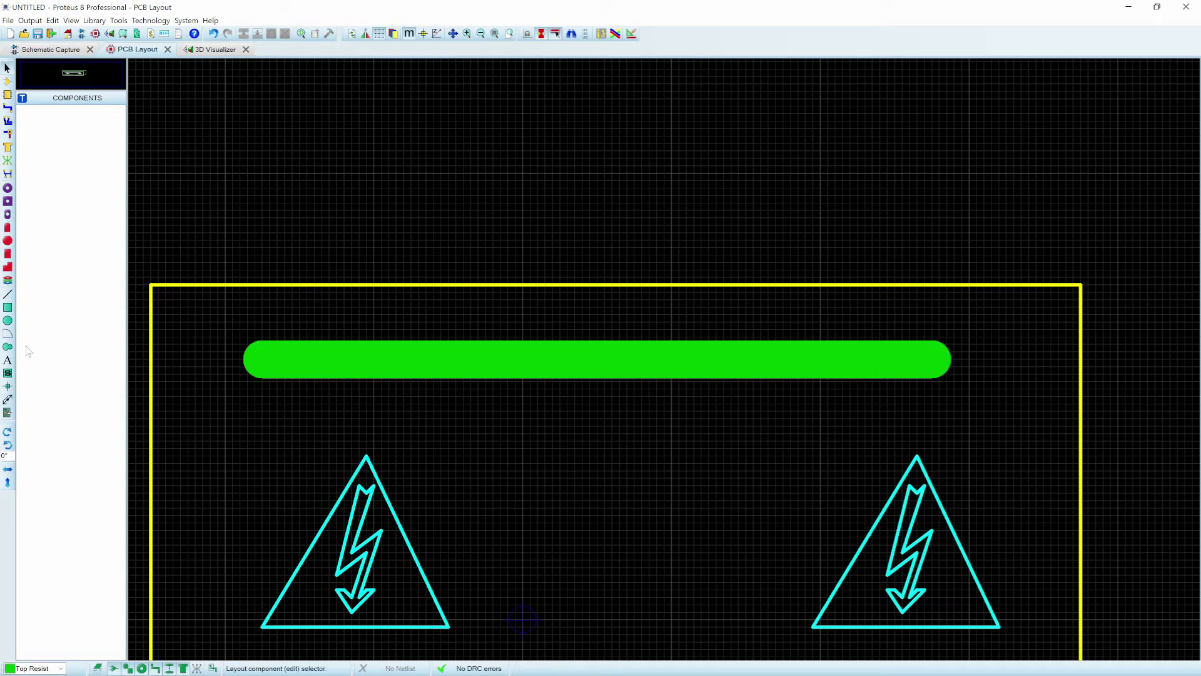
{"action": "left_click", "coordinate": [9, 296]}
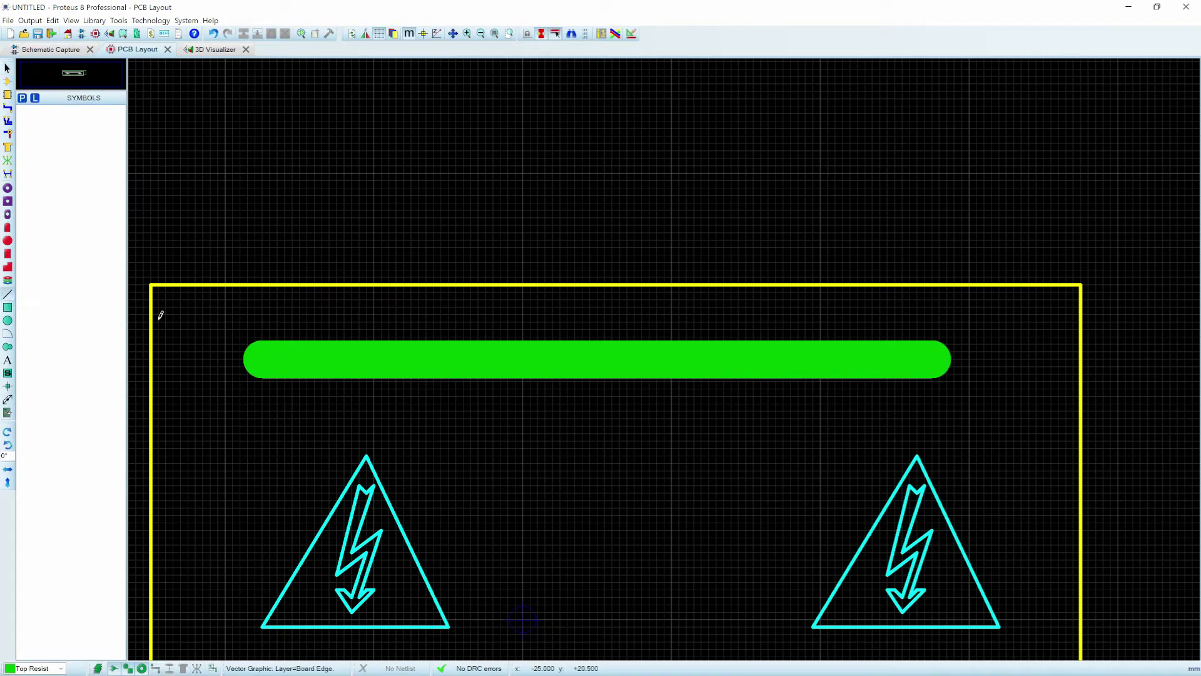
{"action": "left_click", "coordinate": [41, 668]}
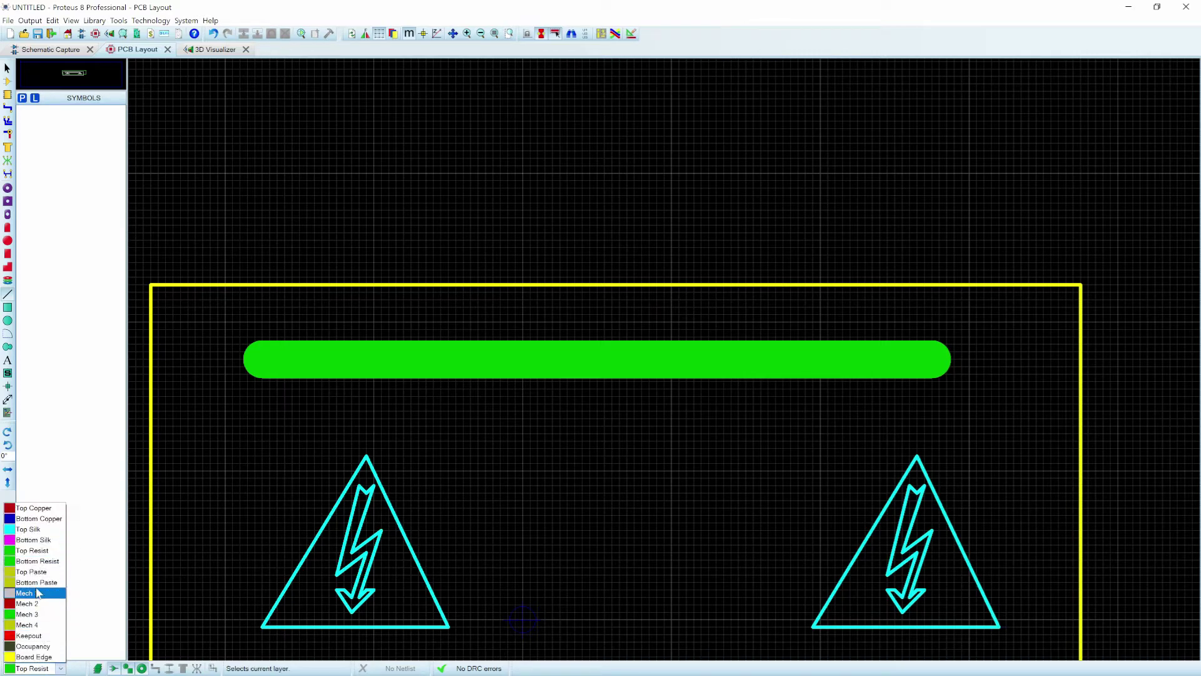
{"action": "left_click", "coordinate": [33, 573]}
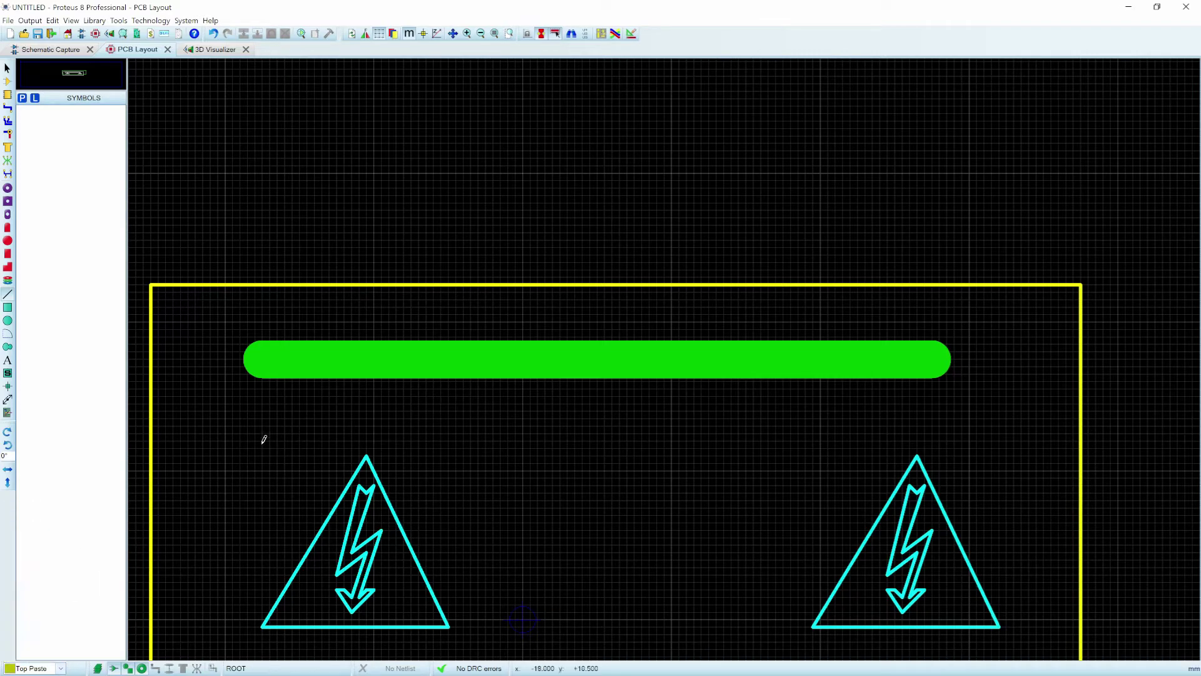
{"action": "left_click", "coordinate": [263, 354]}
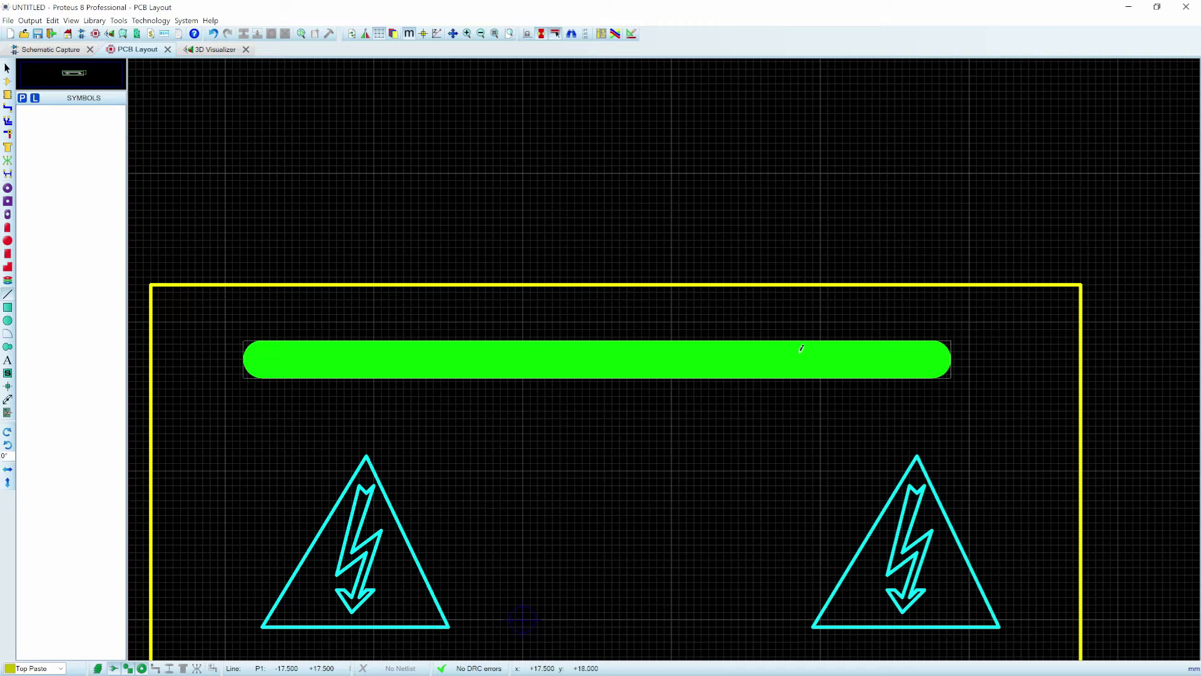
{"action": "left_click", "coordinate": [939, 356]}
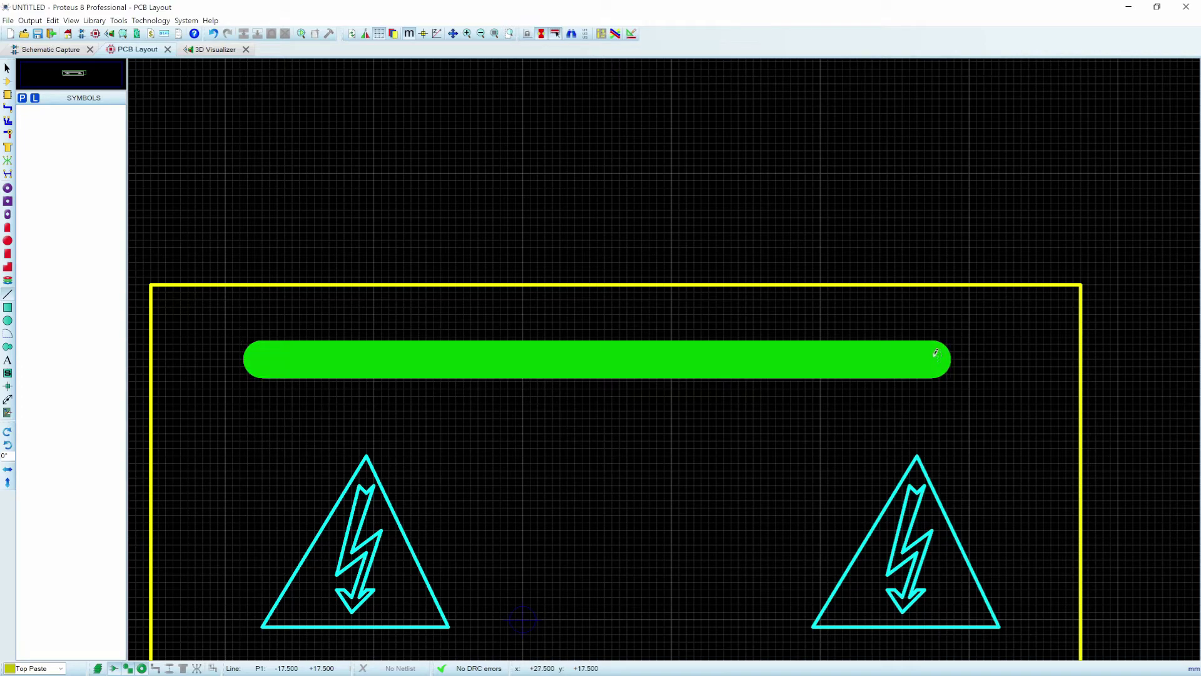
Step: Give the Top Paste line its own width instead of the global style, slightly narrower than the Top Resist line, for this graphic only
{"action": "right_click", "coordinate": [848, 354]}
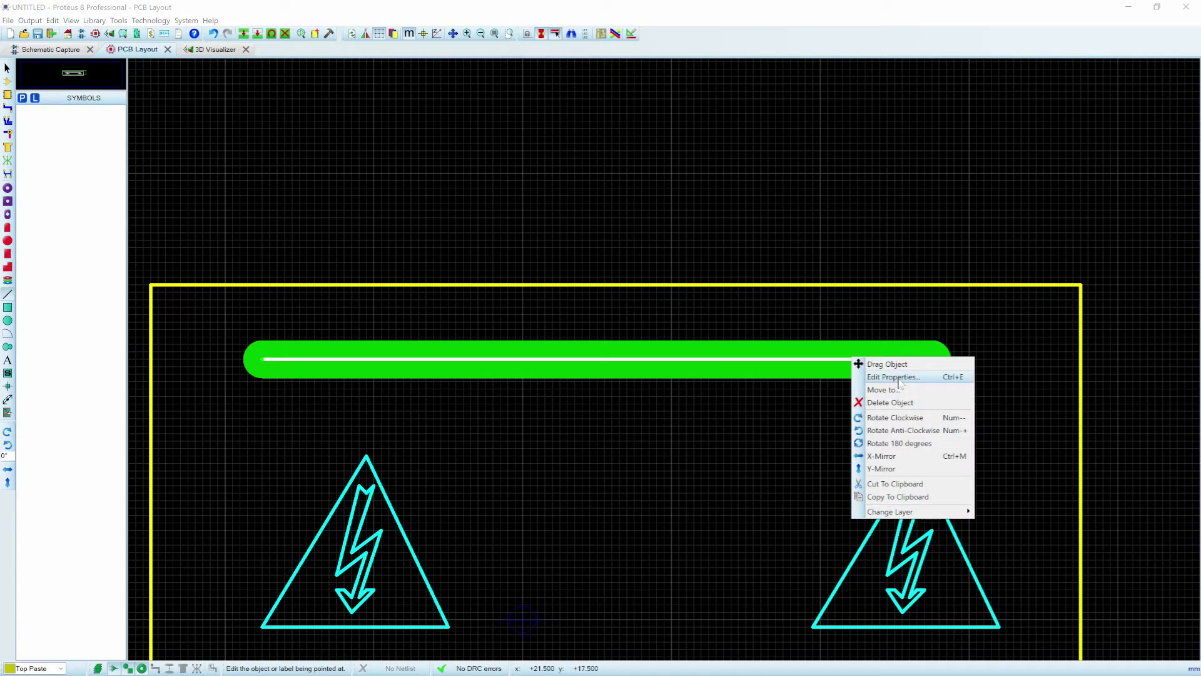
{"action": "left_click", "coordinate": [899, 377]}
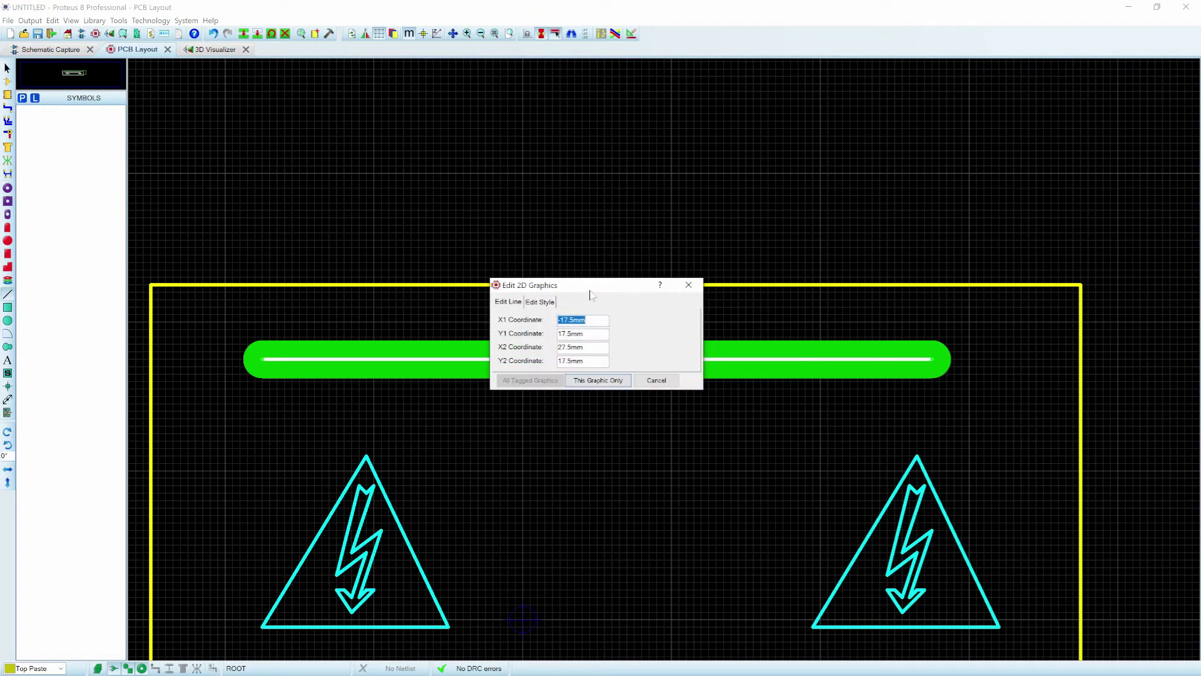
{"action": "left_click", "coordinate": [545, 304]}
{"action": "left_click", "coordinate": [617, 321]}
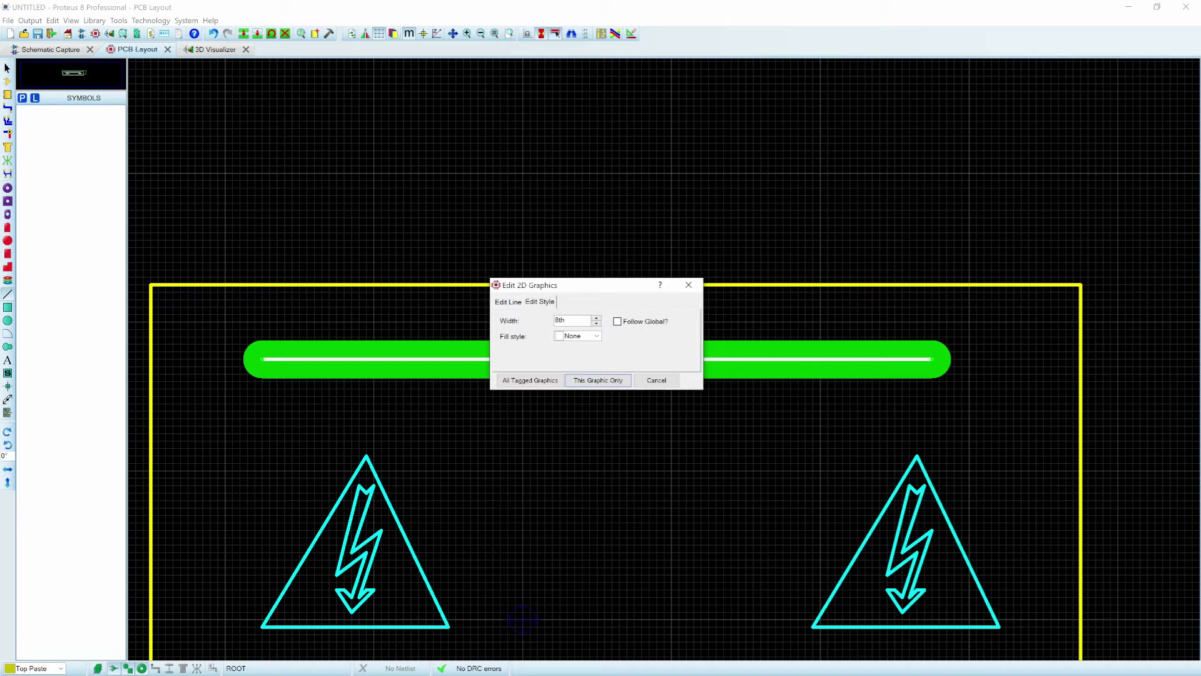
{"action": "type", "text": "0"}
{"action": "key", "text": "Return"}
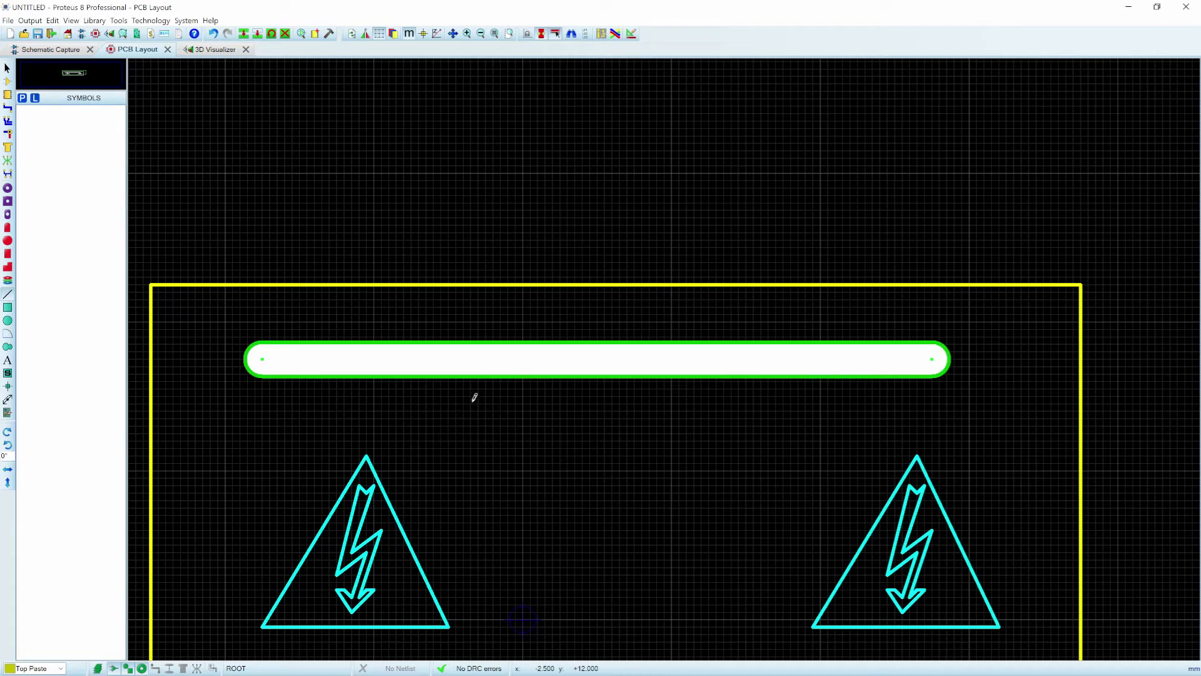
Step: Examine the solder paste area along the trace in the 3D view of the board
{"action": "left_click", "coordinate": [213, 50]}
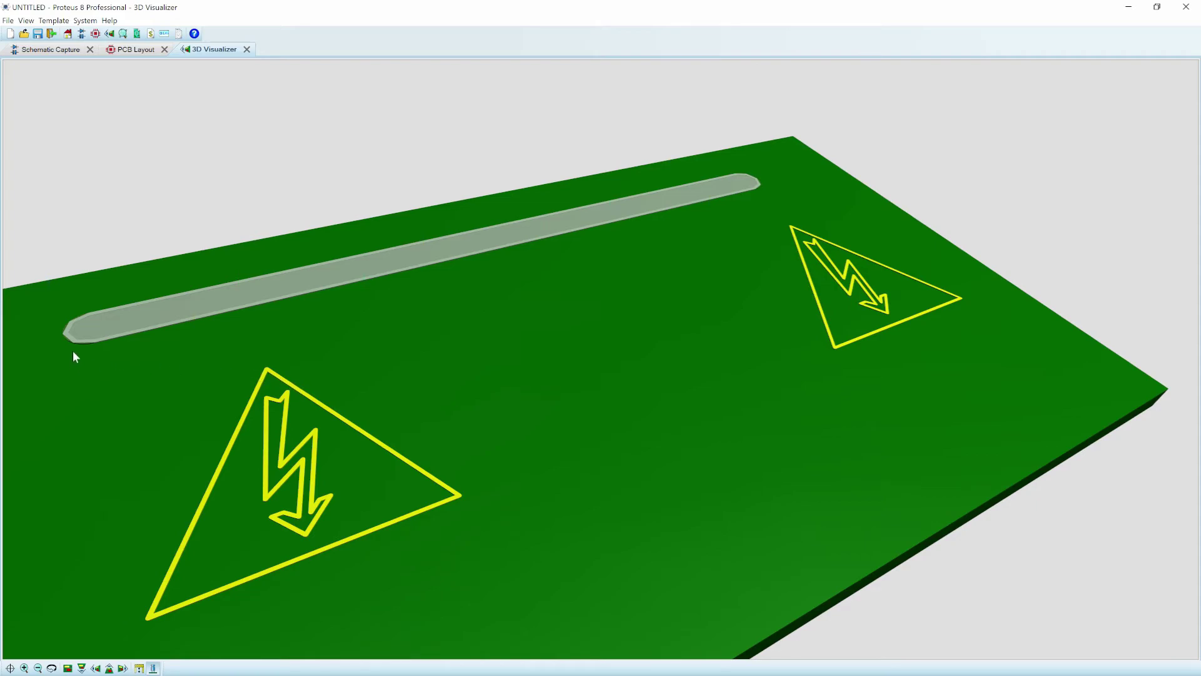
{"action": "scroll", "coordinate": [73, 353], "scroll_direction": "down", "scroll_amount": 3}
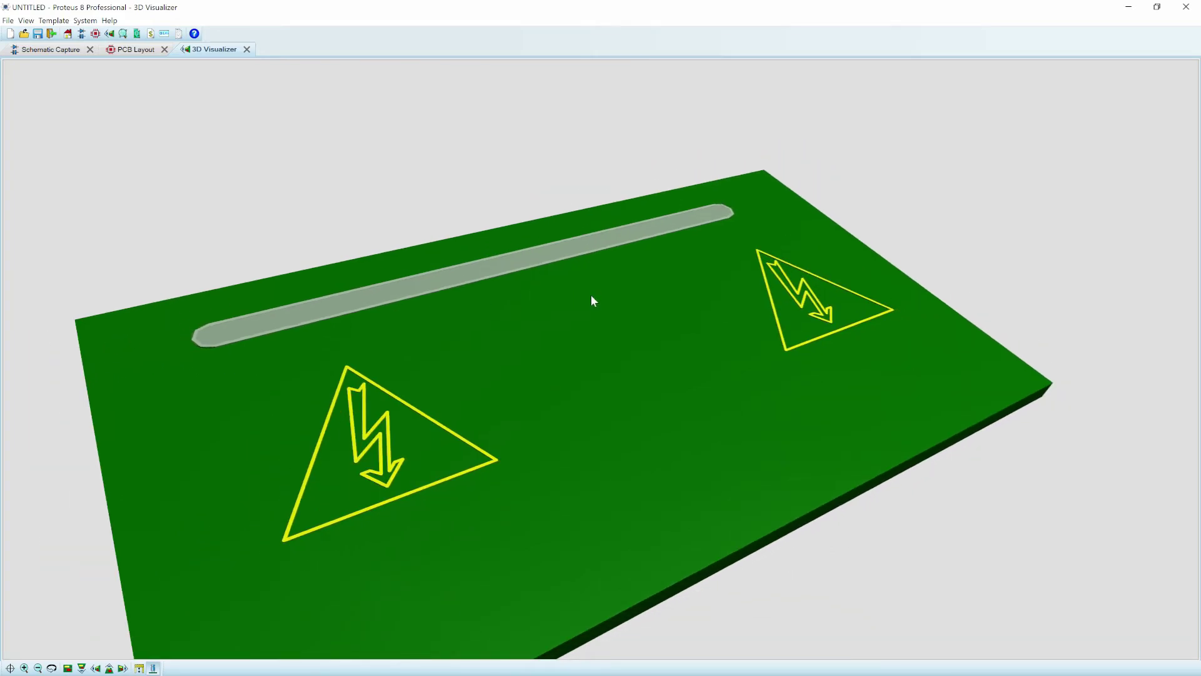